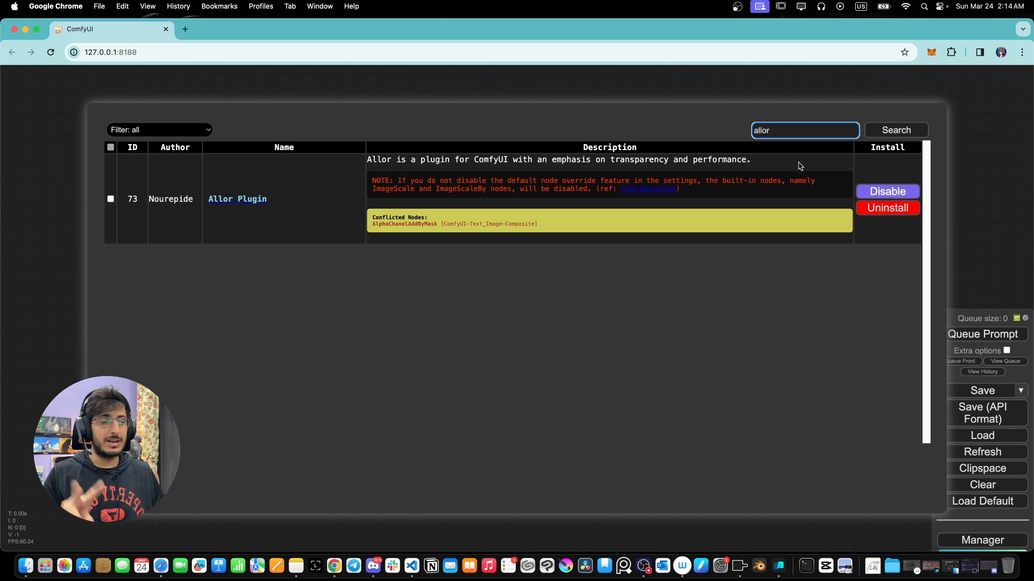
- Search the custom node list for "was node suite" and close the node manager dialogs
{"action": "left_click_drag", "start_coordinate": [787, 133], "coordinate": [722, 132]}
{"action": "type", "text": "was"}
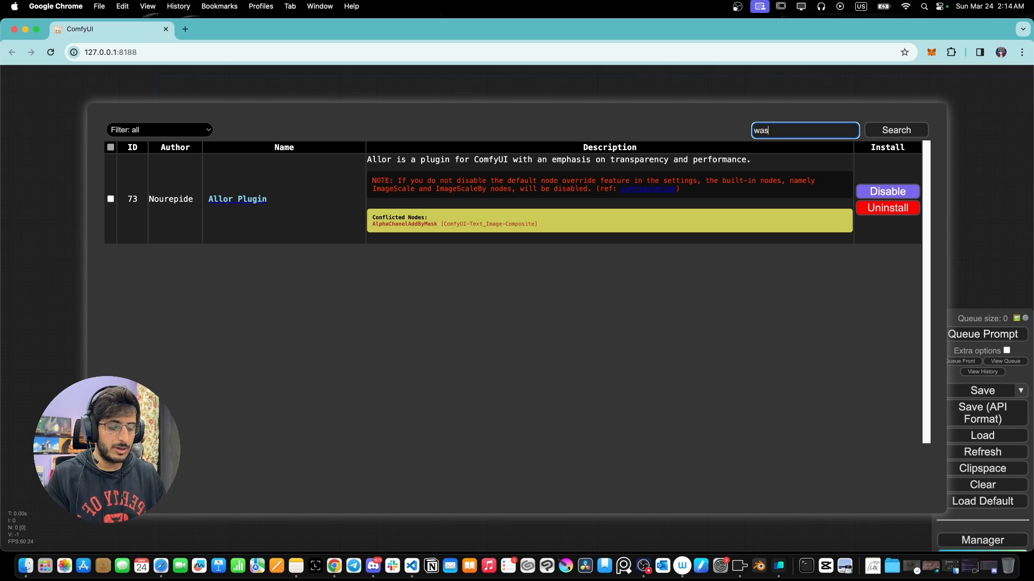
{"action": "type", "text": " node suite"}
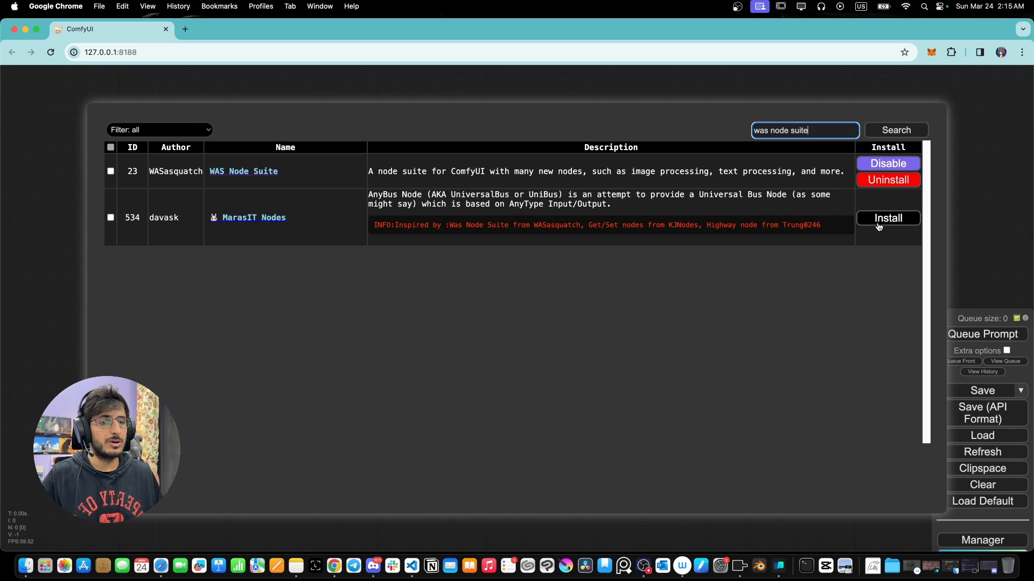
{"action": "left_click", "coordinate": [127, 486]}
{"action": "left_click", "coordinate": [471, 422]}
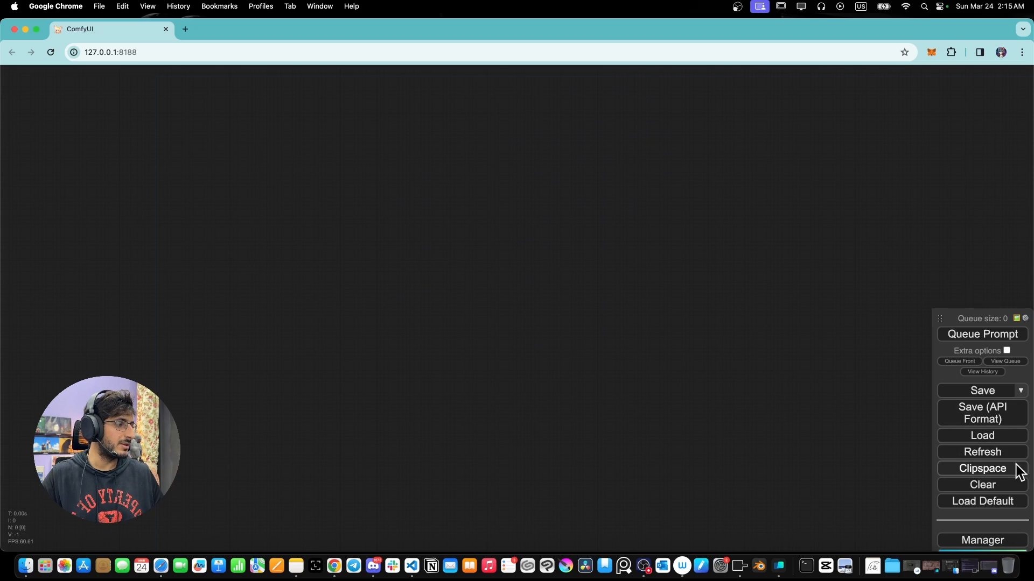
- Switch to Pinokio to check the ComfyUI start.json server log, and return to the ComfyUI canvas
{"action": "left_click", "coordinate": [740, 567]}
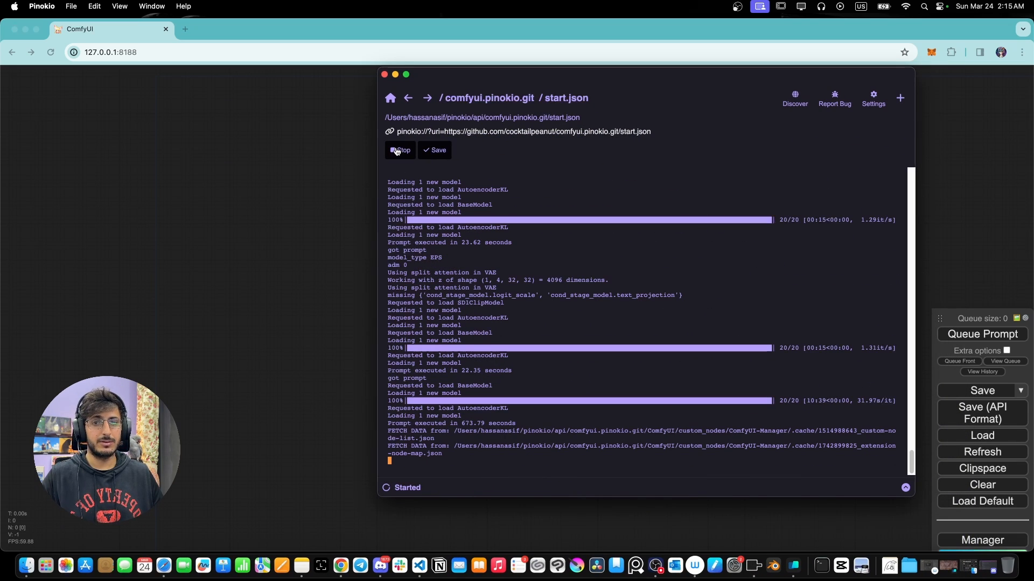
{"action": "left_click", "coordinate": [365, 224]}
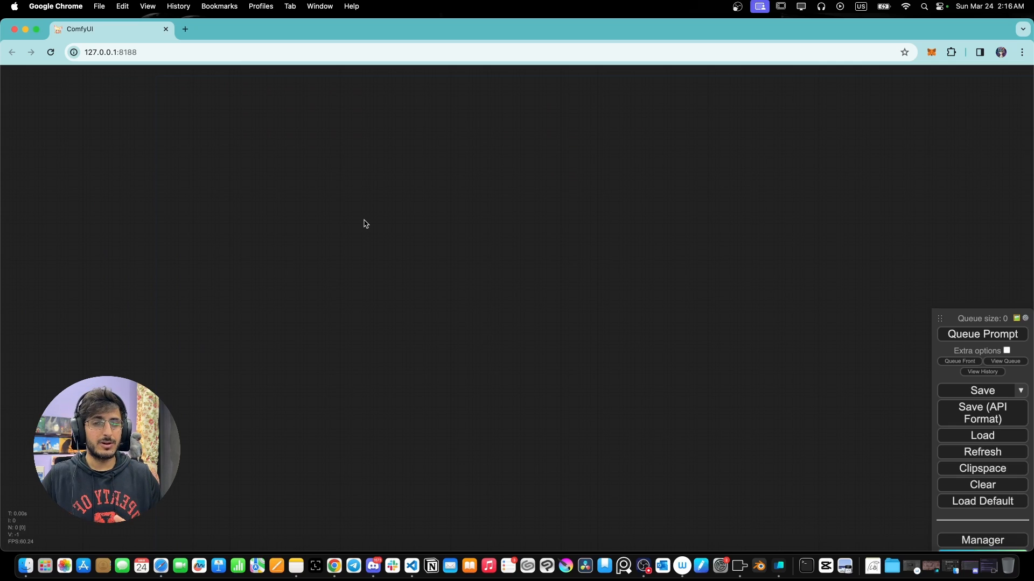
- Browse the WAS Suite AI image nodes to locate Image Rembg (Remove Background)
{"action": "right_click", "coordinate": [322, 208]}
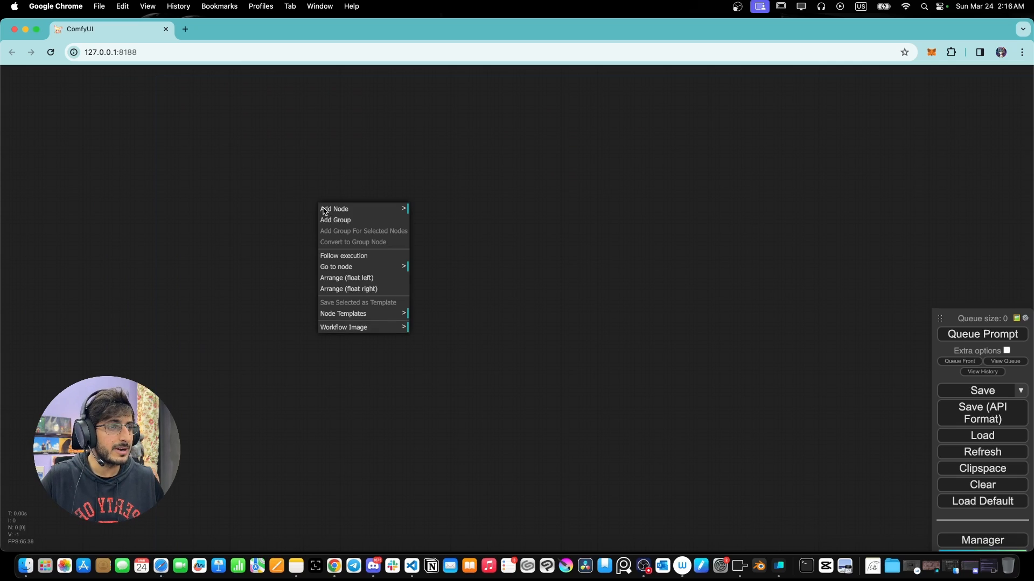
{"action": "left_click", "coordinate": [360, 214]}
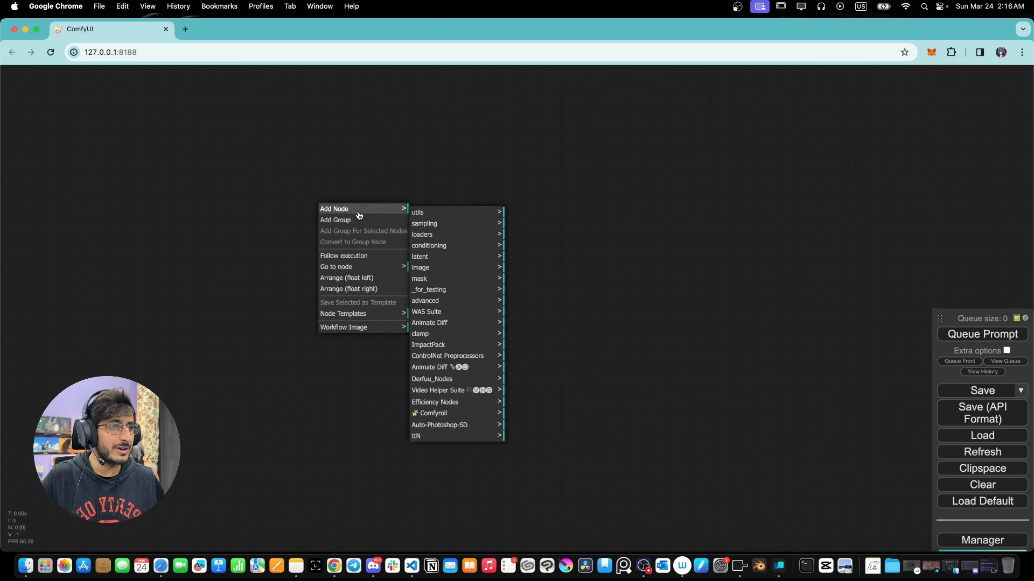
{"action": "left_click", "coordinate": [440, 316]}
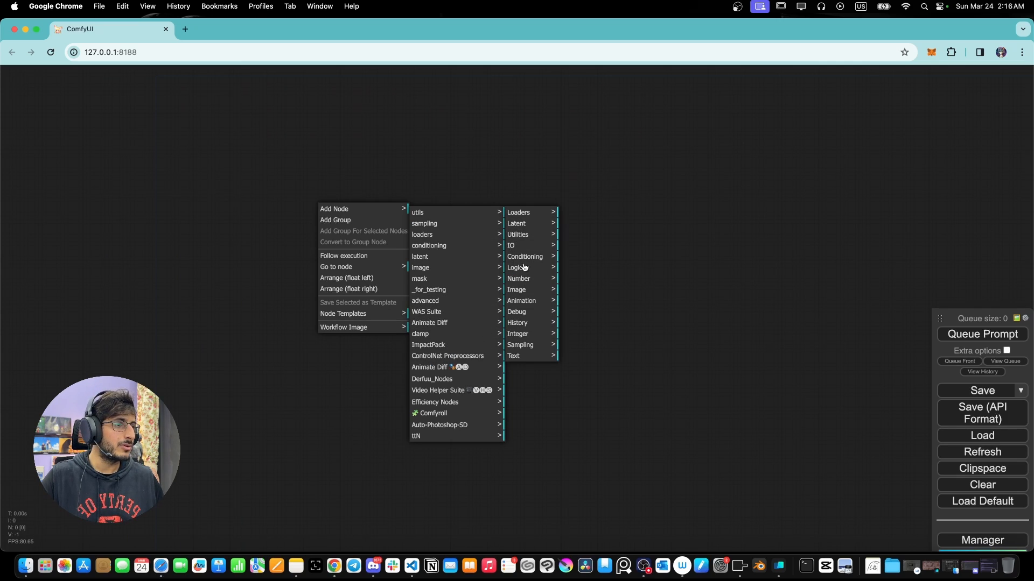
{"action": "left_click", "coordinate": [525, 293]}
{"action": "left_click", "coordinate": [566, 290]}
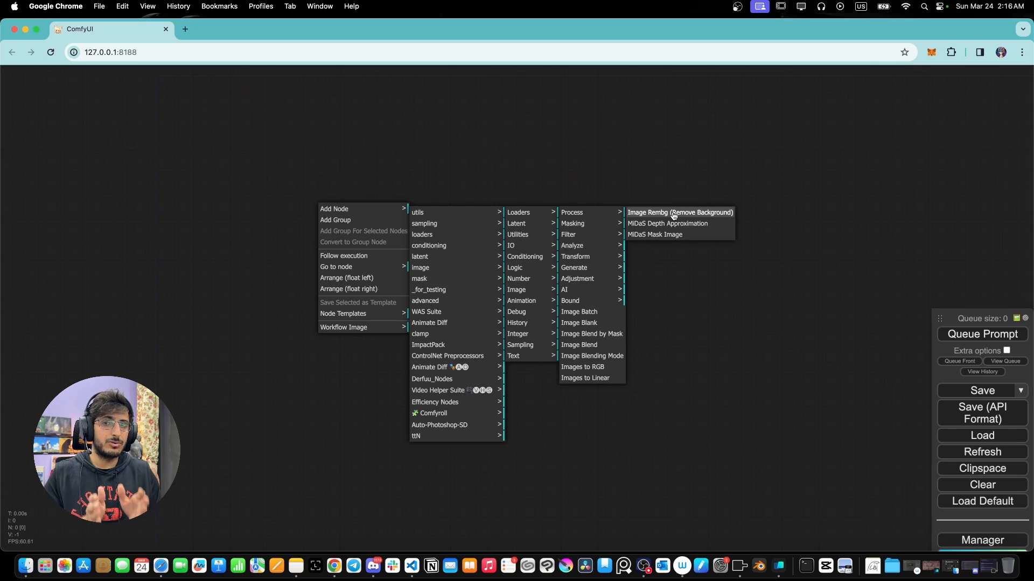
- Add a Load Image node to the empty canvas by searching the node list for "load"
{"action": "double_click", "coordinate": [255, 309]}
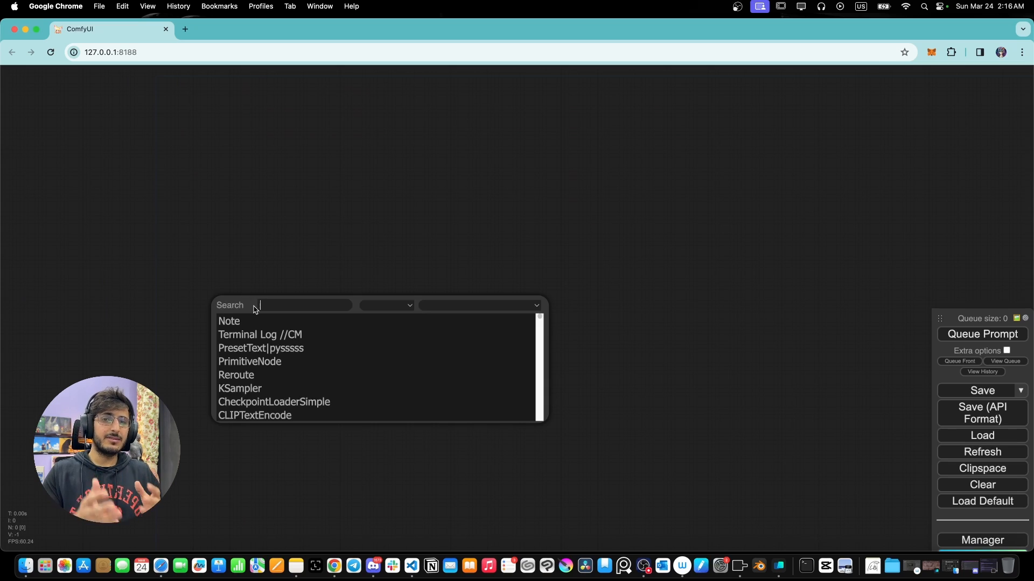
{"action": "type", "text": "lpo"}
{"action": "key", "text": "BackSpace"}
{"action": "key", "text": "BackSpace"}
{"action": "type", "text": "l"}
{"action": "key", "text": "BackSpace"}
{"action": "type", "text": "oad"}
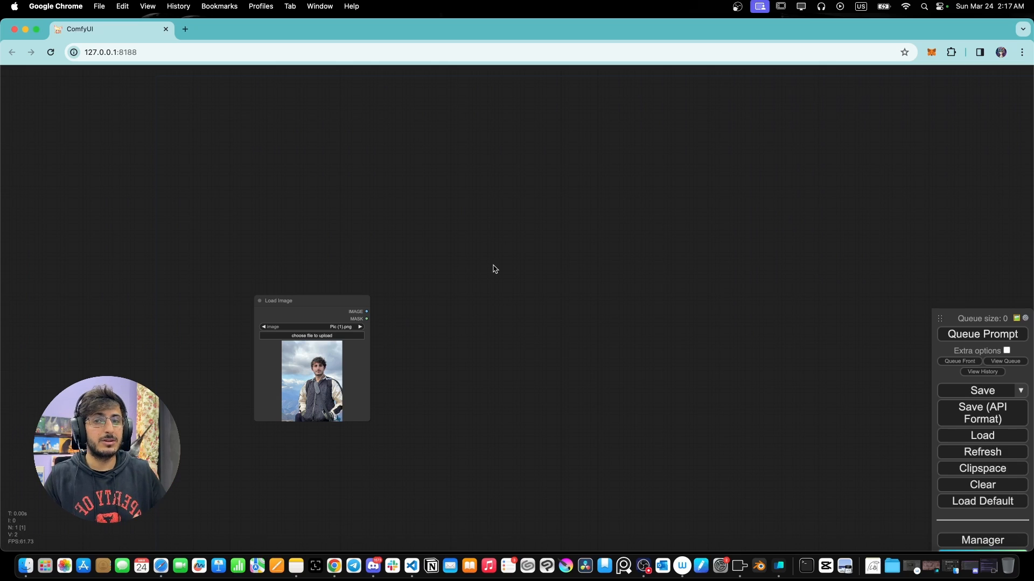
- Add an Image Rembg (Remove Background) node beside Load Image and connect the IMAGE output to its images input
{"action": "double_click", "coordinate": [475, 311]}
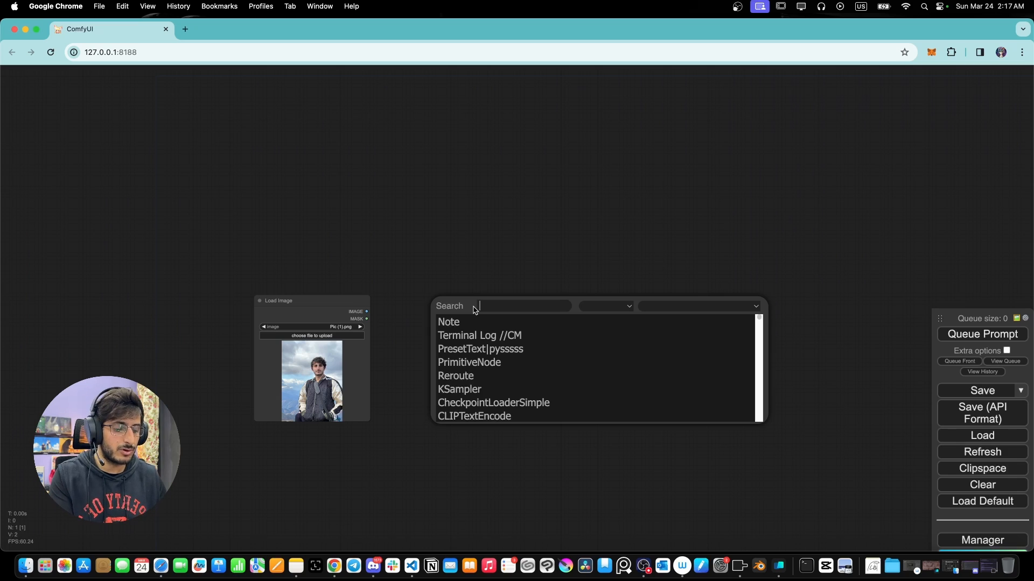
{"action": "type", "text": "rembg"}
{"action": "key", "text": "Down"}
{"action": "key", "text": "Up"}
{"action": "key", "text": "Return"}
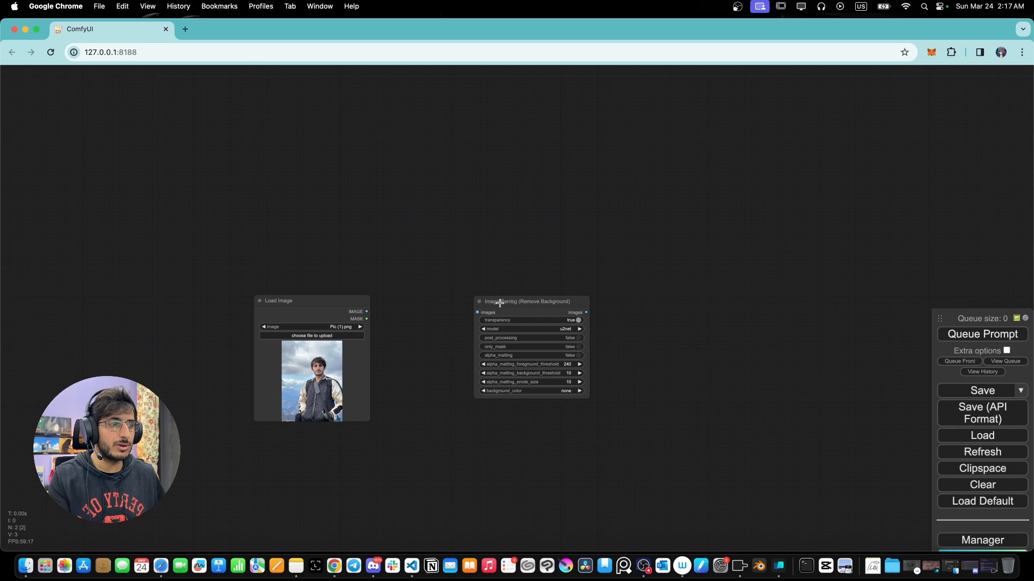
{"action": "left_click_drag", "start_coordinate": [499, 303], "coordinate": [466, 315]}
{"action": "left_click_drag", "start_coordinate": [367, 311], "coordinate": [454, 344]}
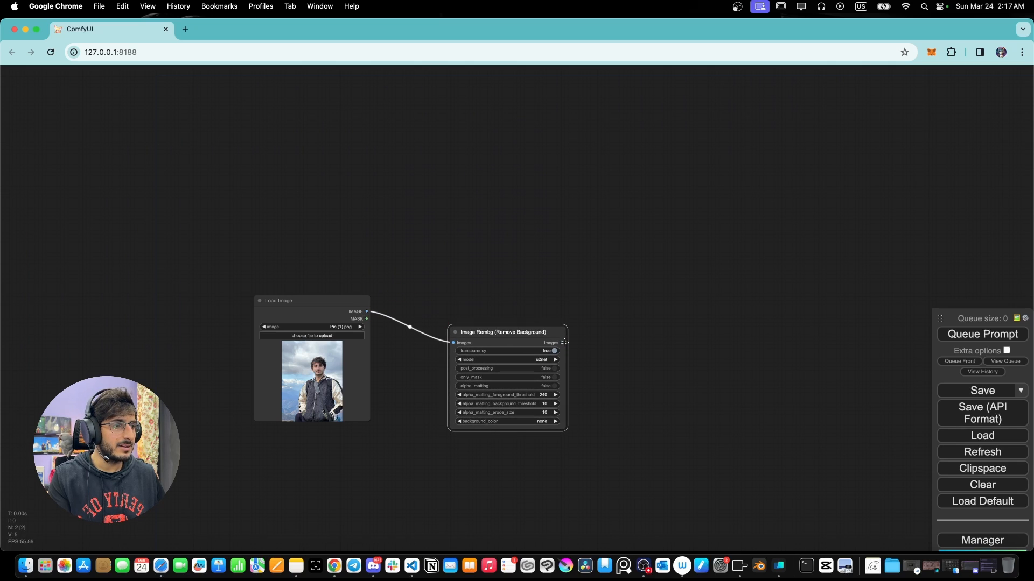
- Attach a Preview Image node to the Image Rembg images output and place it beside that node
{"action": "left_click_drag", "start_coordinate": [564, 343], "coordinate": [652, 337]}
{"action": "left_click", "coordinate": [668, 356]}
{"action": "type", "text": "preview"}
{"action": "key", "text": "Return"}
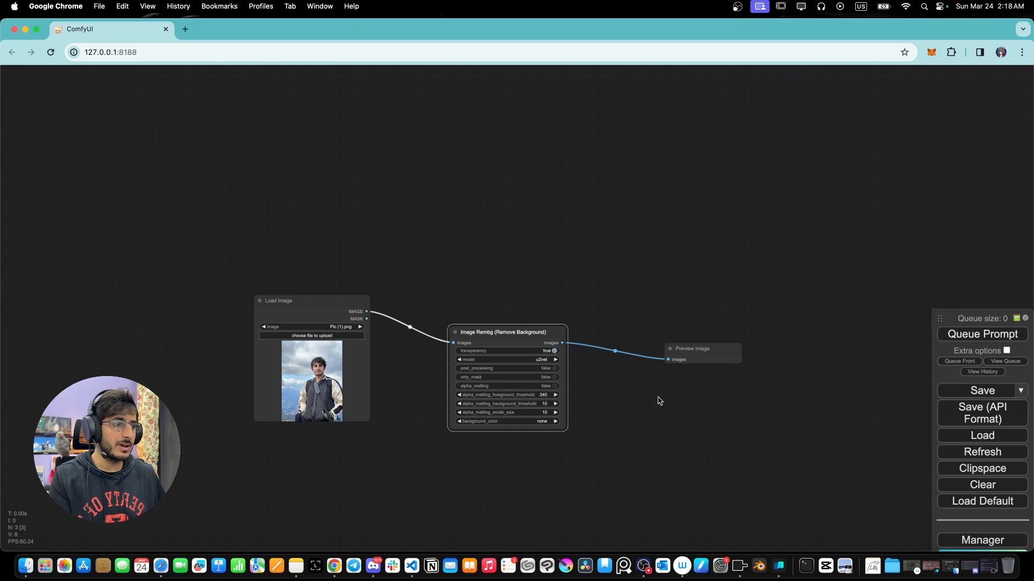
{"action": "left_click_drag", "start_coordinate": [709, 355], "coordinate": [674, 330]}
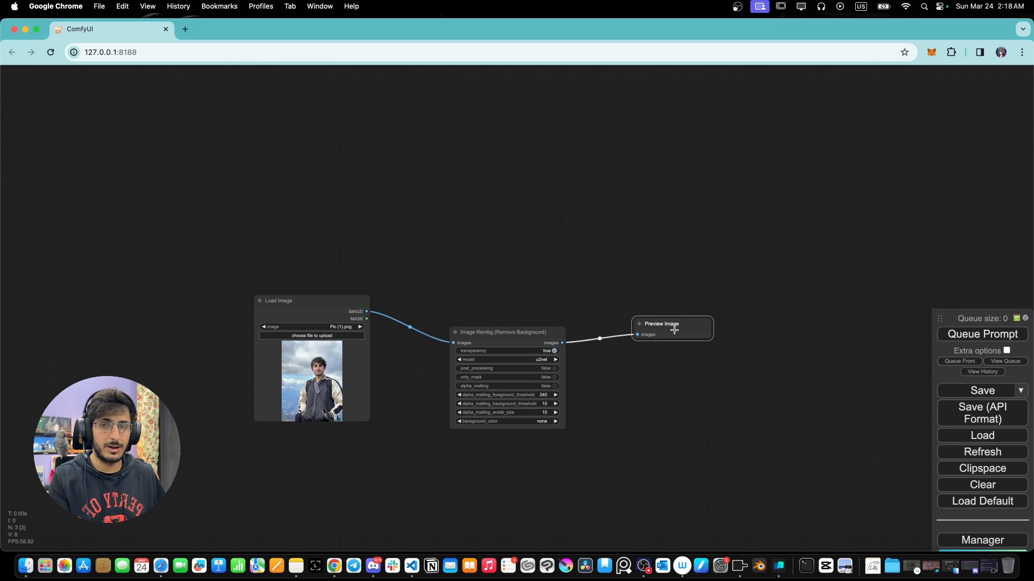
- Run the background-removal workflow and enlarge the Preview Image node
{"action": "left_click", "coordinate": [964, 334]}
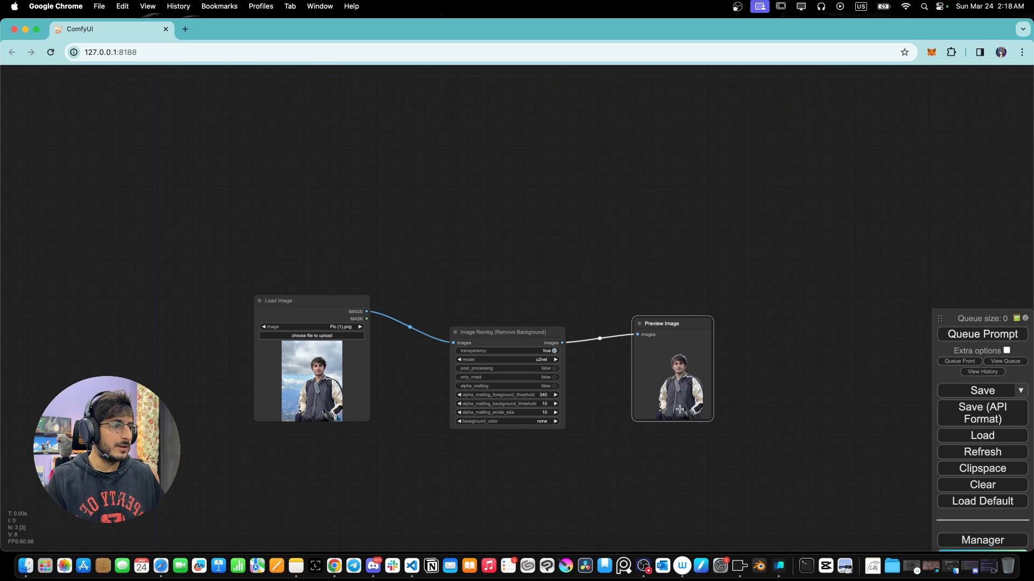
{"action": "left_click_drag", "start_coordinate": [713, 421], "coordinate": [771, 480]}
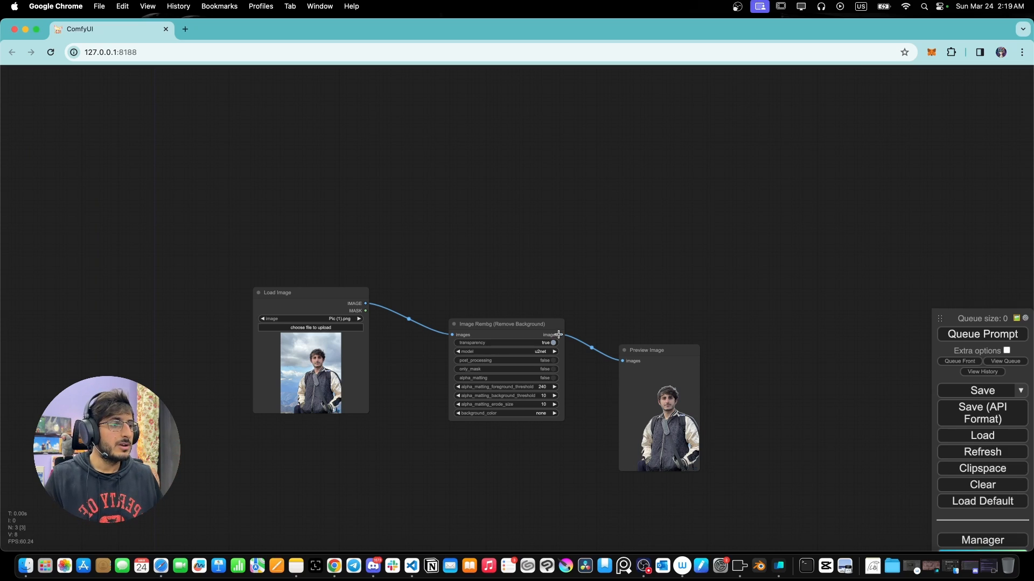
- Attach an AlphaChanelAsMask node to the Image Rembg images output and place it above the Preview Image node
{"action": "left_click_drag", "start_coordinate": [561, 334], "coordinate": [613, 284]}
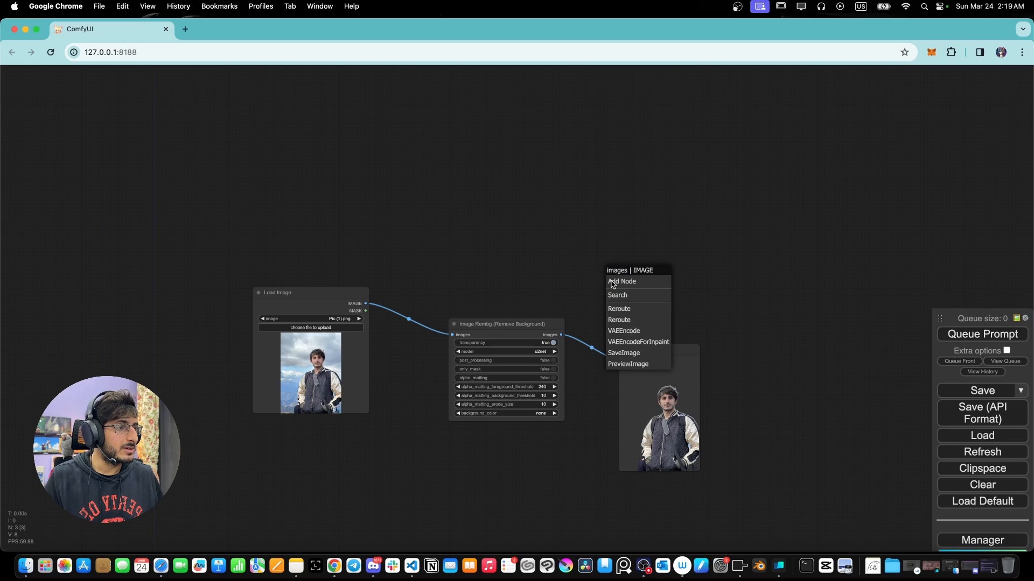
{"action": "left_click", "coordinate": [621, 293]}
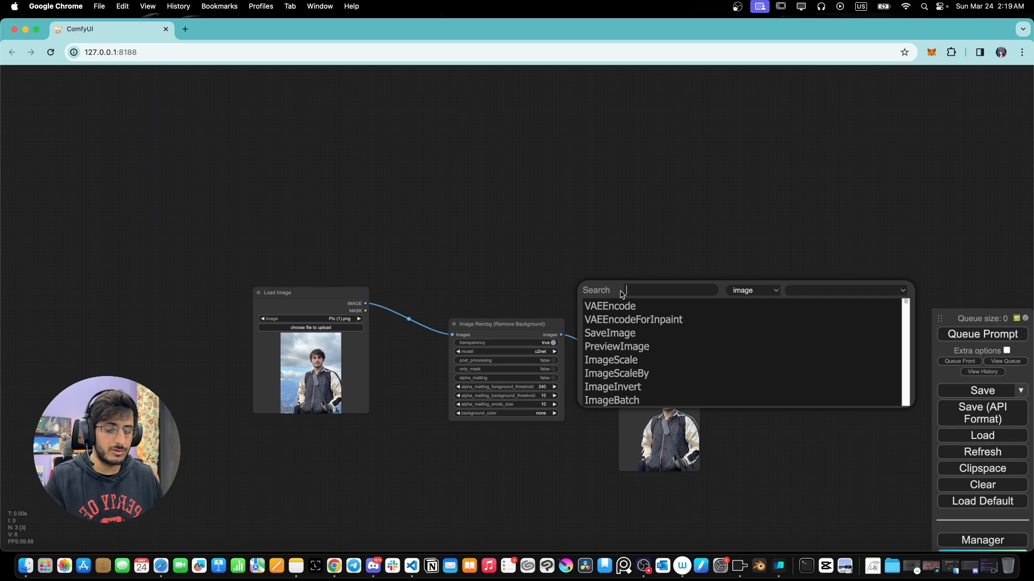
{"action": "type", "text": "alphach"}
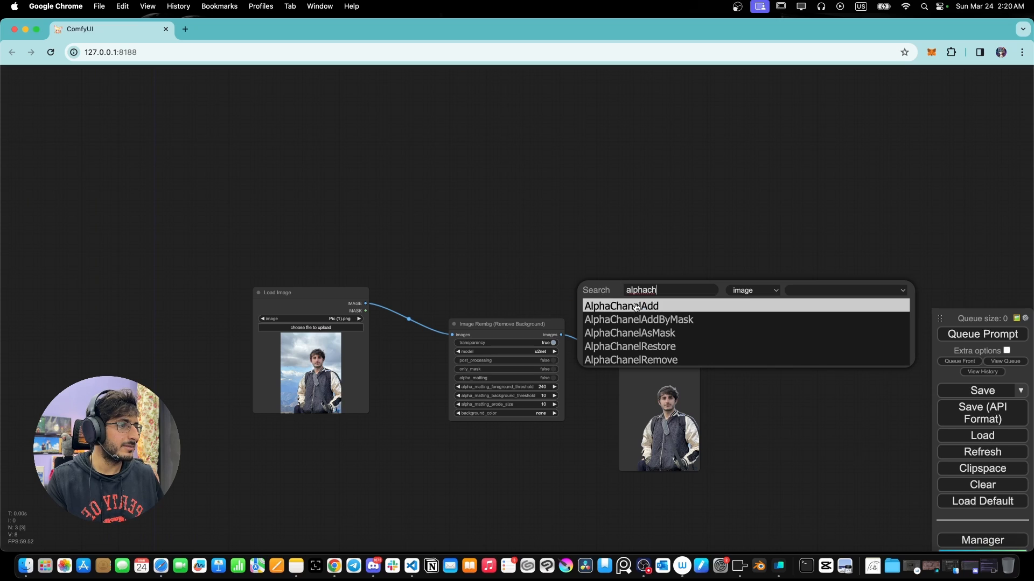
{"action": "left_click", "coordinate": [641, 336]}
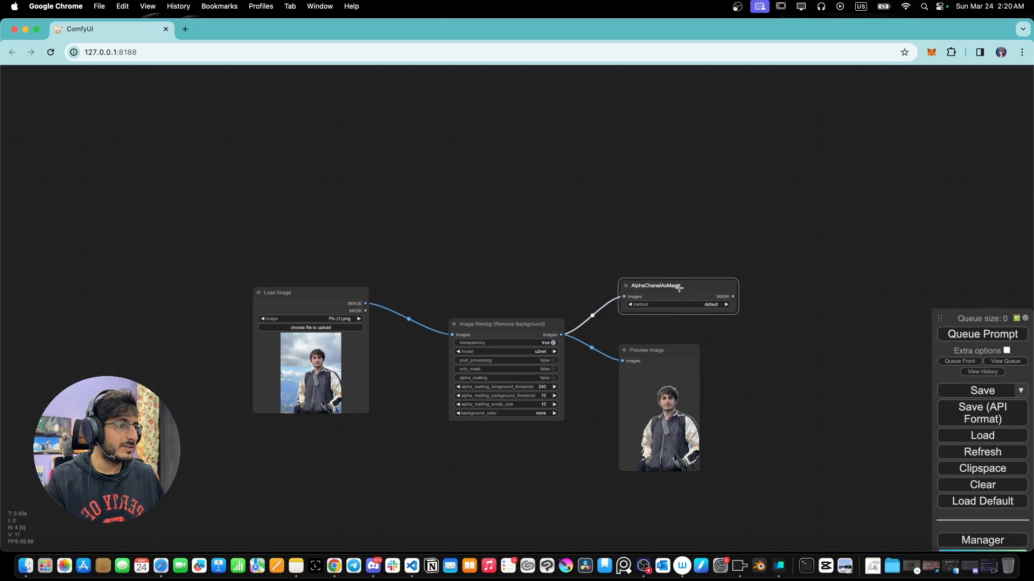
{"action": "left_click_drag", "start_coordinate": [688, 284], "coordinate": [676, 260]}
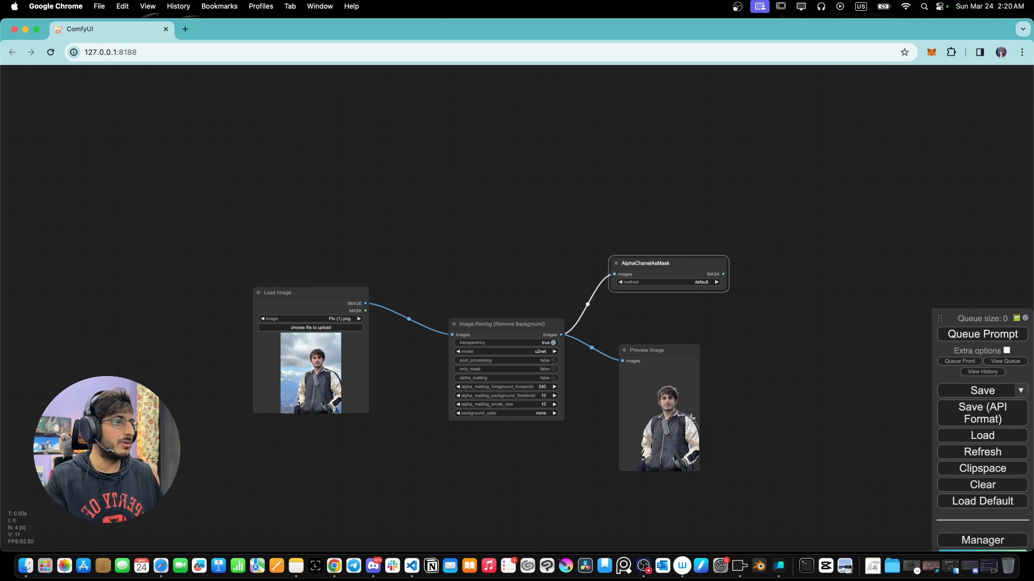
- Connect the AlphaChanelAsMask MASK output to a new VAE Encode (for Inpainting) node and set the two nodes close together
{"action": "left_click_drag", "start_coordinate": [722, 274], "coordinate": [762, 256]}
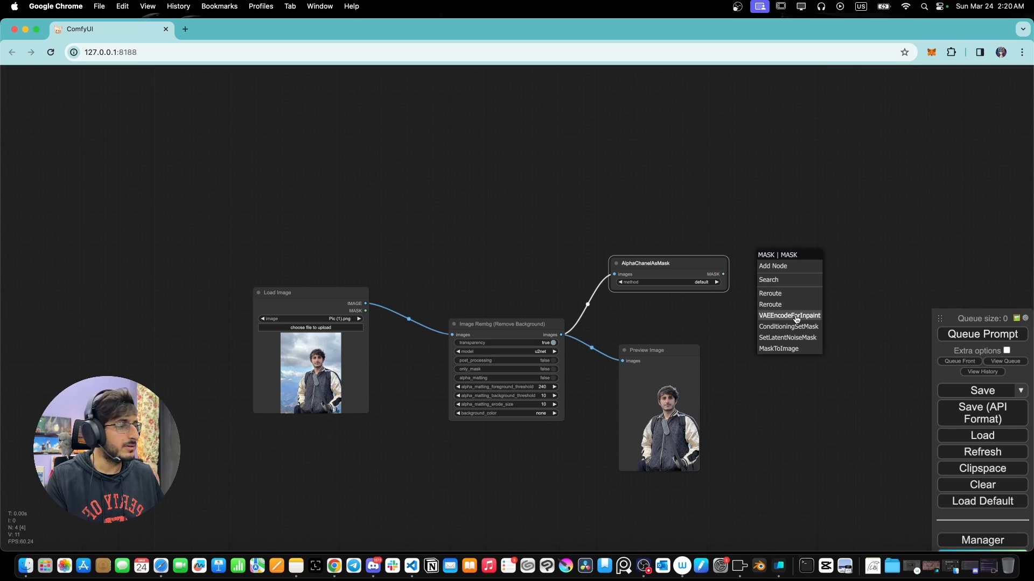
{"action": "left_click", "coordinate": [796, 316]}
{"action": "left_click_drag", "start_coordinate": [691, 268], "coordinate": [643, 268]}
{"action": "left_click_drag", "start_coordinate": [808, 271], "coordinate": [730, 272]}
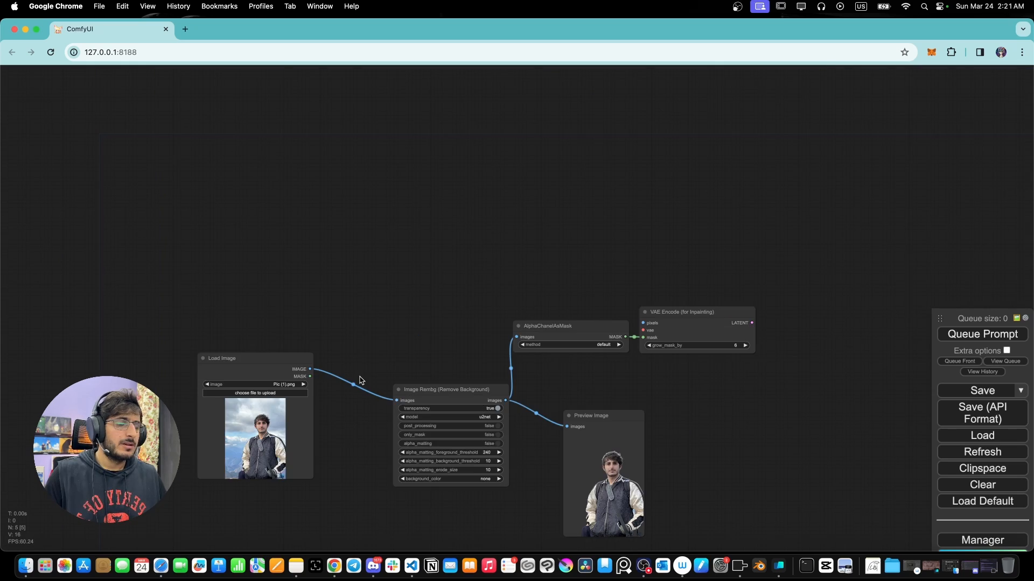
- Add a Load Checkpoint node above the Load Image node
{"action": "scroll", "coordinate": [363, 370], "scroll_direction": "up", "scroll_amount": 1}
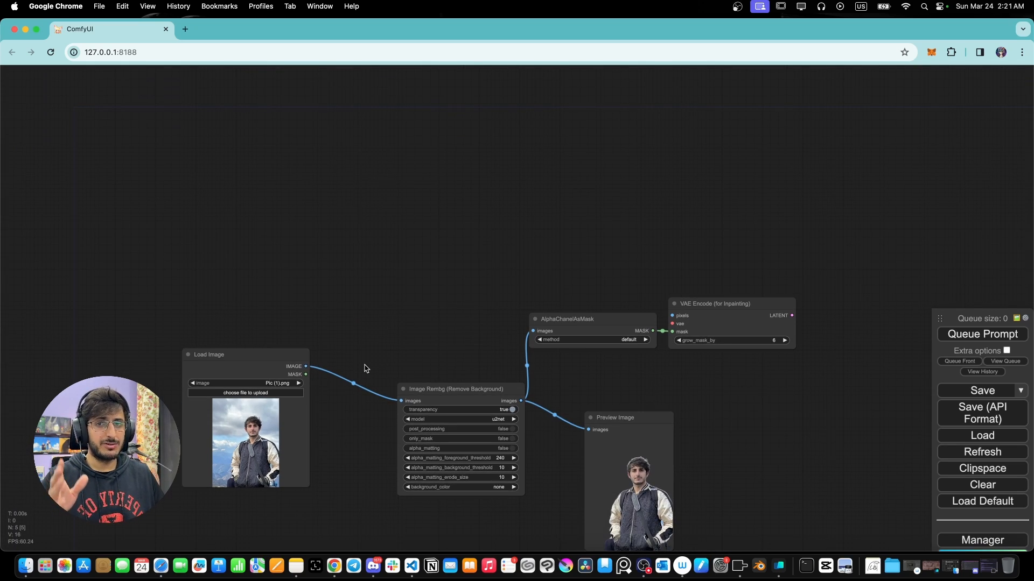
{"action": "double_click", "coordinate": [254, 225]}
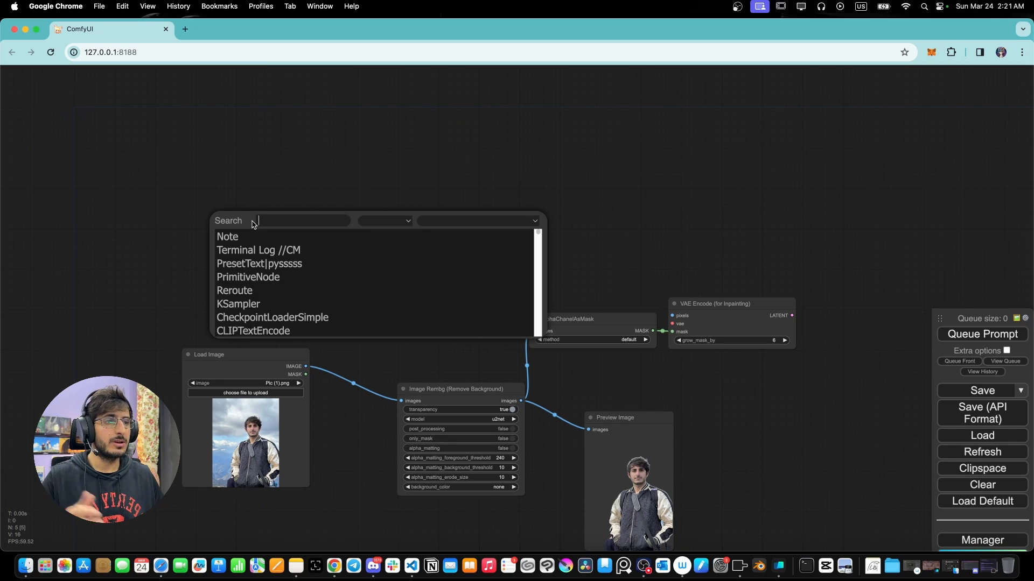
{"action": "type", "text": "load"}
{"action": "key", "text": "Return"}
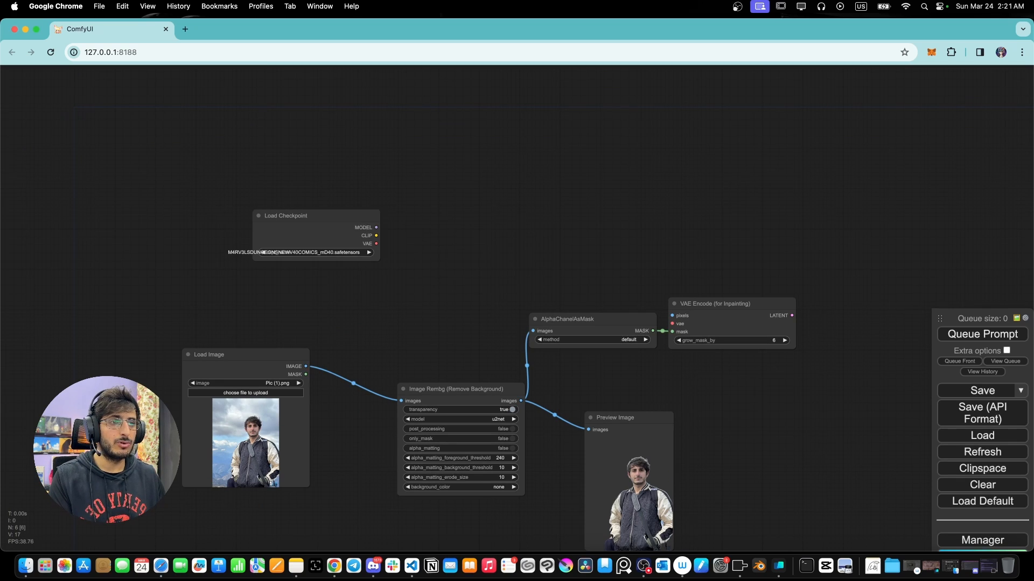
{"action": "mouse_move", "coordinate": [308, 224]}
{"action": "left_mouse_down"}
{"action": "mouse_move", "coordinate": [295, 227]}
{"action": "mouse_move", "coordinate": [292, 210]}
{"action": "left_mouse_up"}
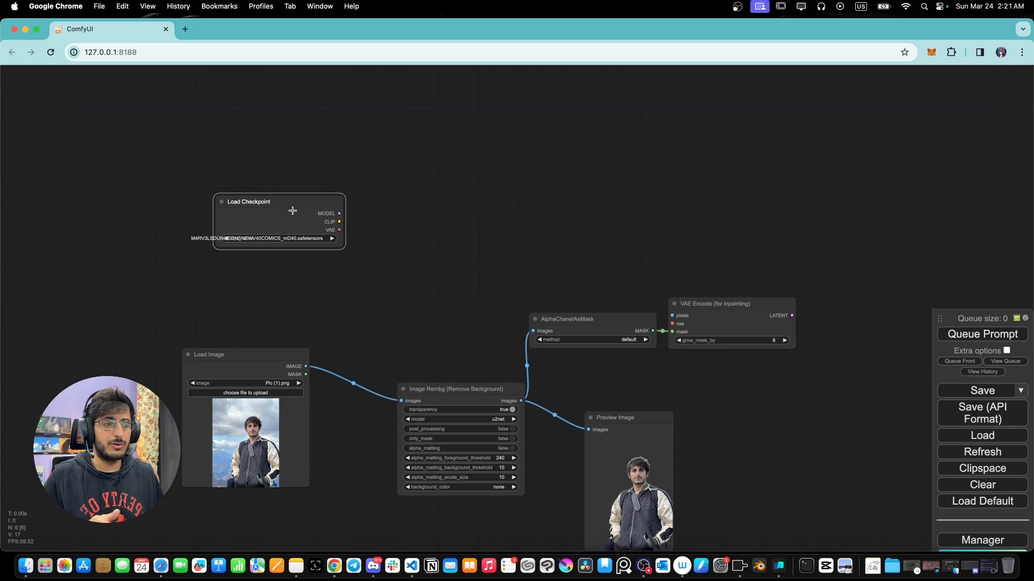
- Add a CLIP Text Encode (Prompt) node beside the Load Checkpoint node
{"action": "double_click", "coordinate": [428, 143]}
{"action": "type", "text": "cl"}
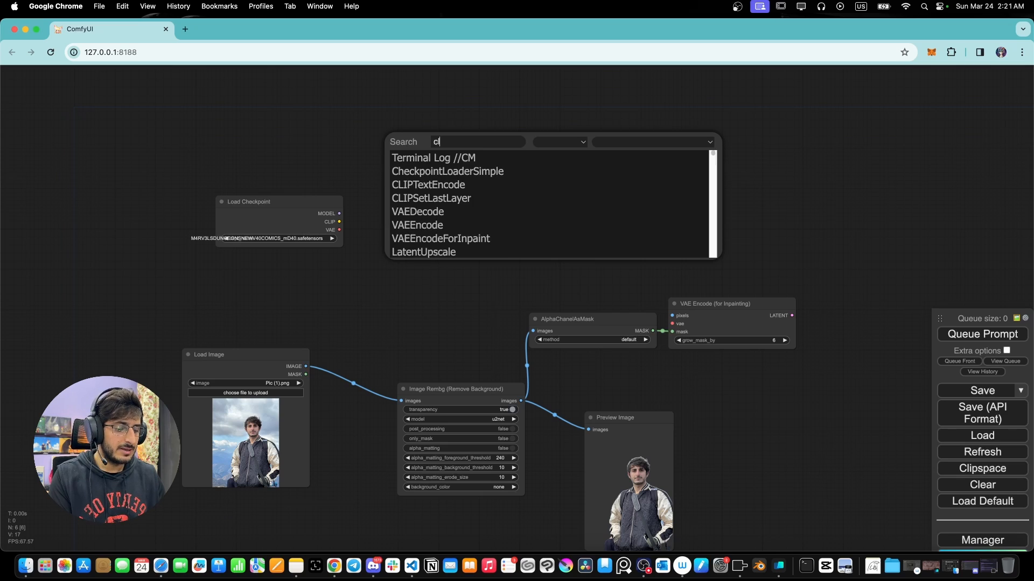
{"action": "type", "text": "ipte"}
{"action": "key", "text": "Return"}
- Duplicate the CLIP Text Encode (Prompt) node and stack the two copies beside Load Checkpoint
{"action": "left_click", "coordinate": [482, 139]}
{"action": "key", "text": "super+c"}
{"action": "key", "text": "super+v"}
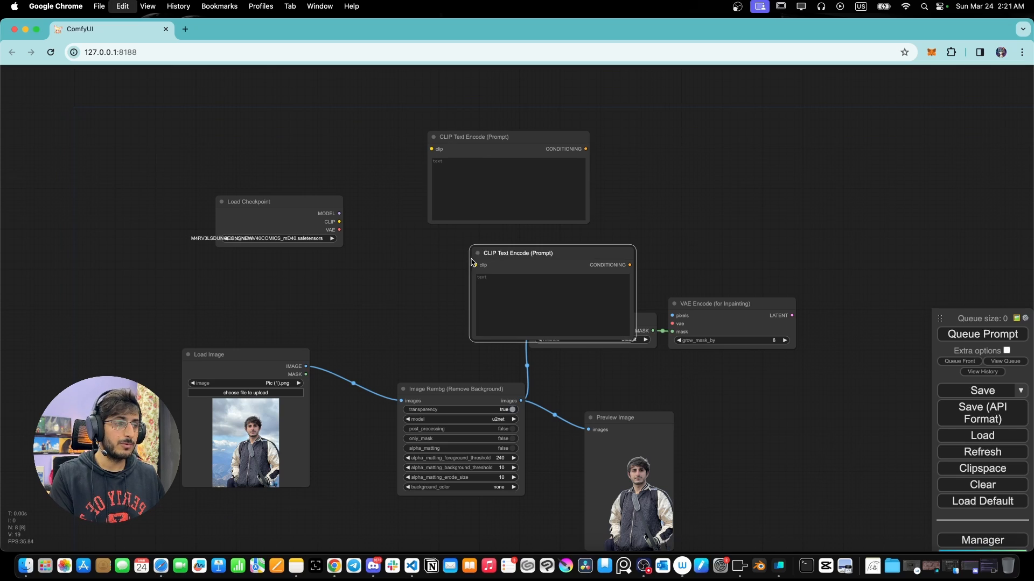
{"action": "left_click_drag", "start_coordinate": [512, 248], "coordinate": [460, 233]}
{"action": "left_click_drag", "start_coordinate": [478, 138], "coordinate": [441, 107]}
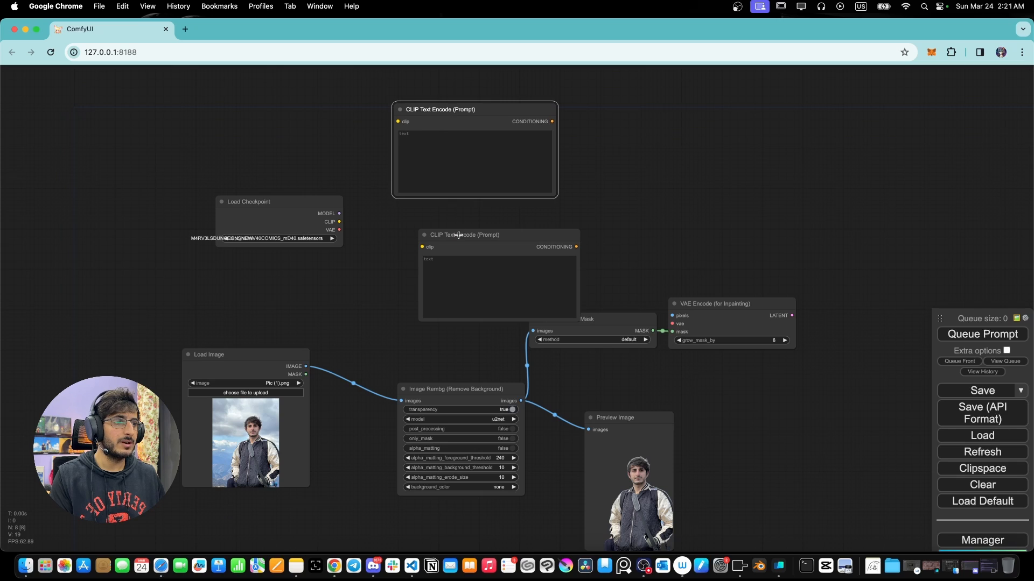
{"action": "left_click_drag", "start_coordinate": [458, 235], "coordinate": [421, 225]}
- Add a KSampler node and place it next to the CLIP Text Encode nodes
{"action": "double_click", "coordinate": [680, 198]}
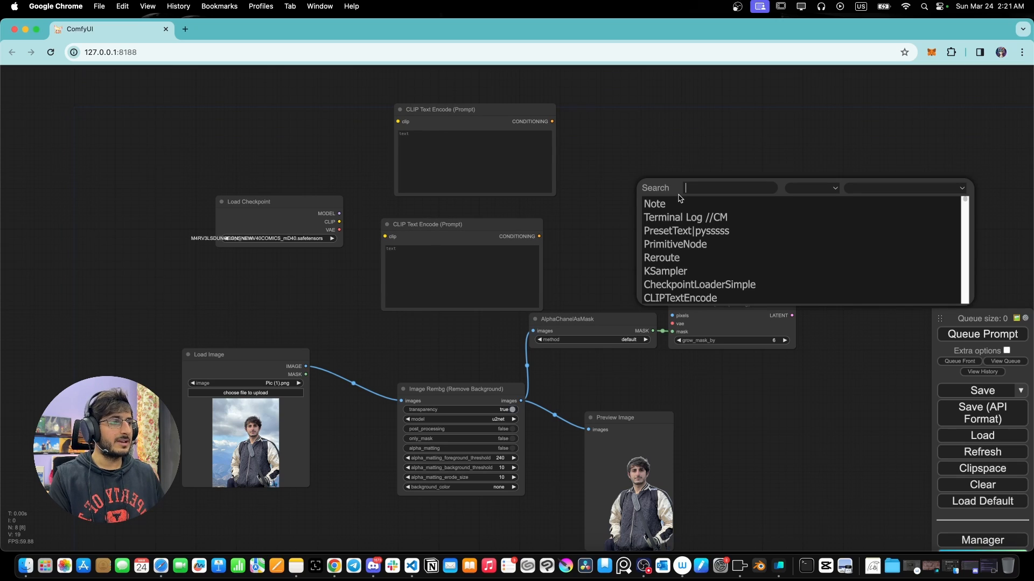
{"action": "type", "text": "K"}
{"action": "key", "text": "Return"}
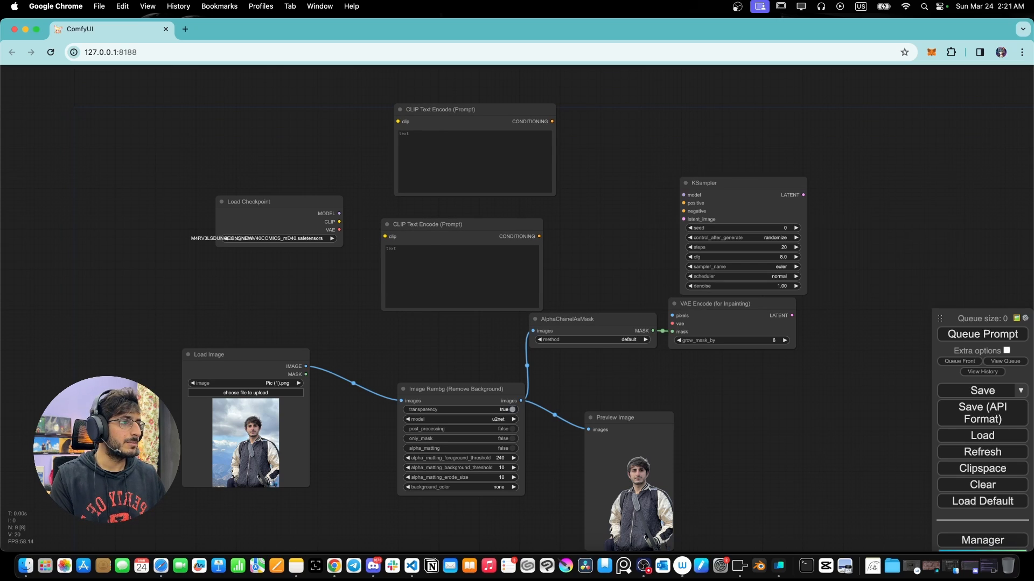
{"action": "left_click_drag", "start_coordinate": [706, 183], "coordinate": [589, 142]}
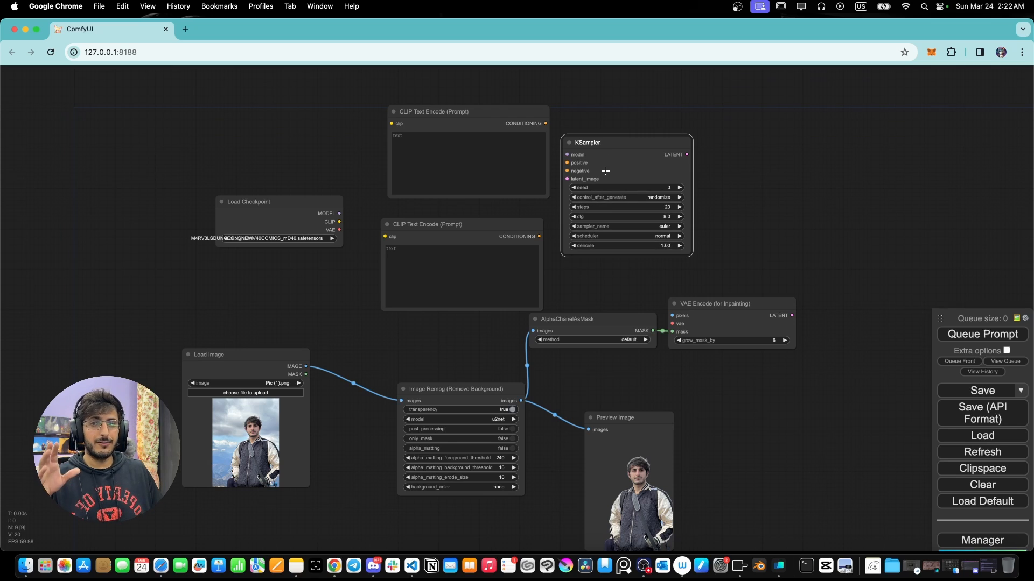
- Add a VAE Decode node beside the KSampler and connect its IMAGE output to a new Preview Image node
{"action": "double_click", "coordinate": [722, 170]}
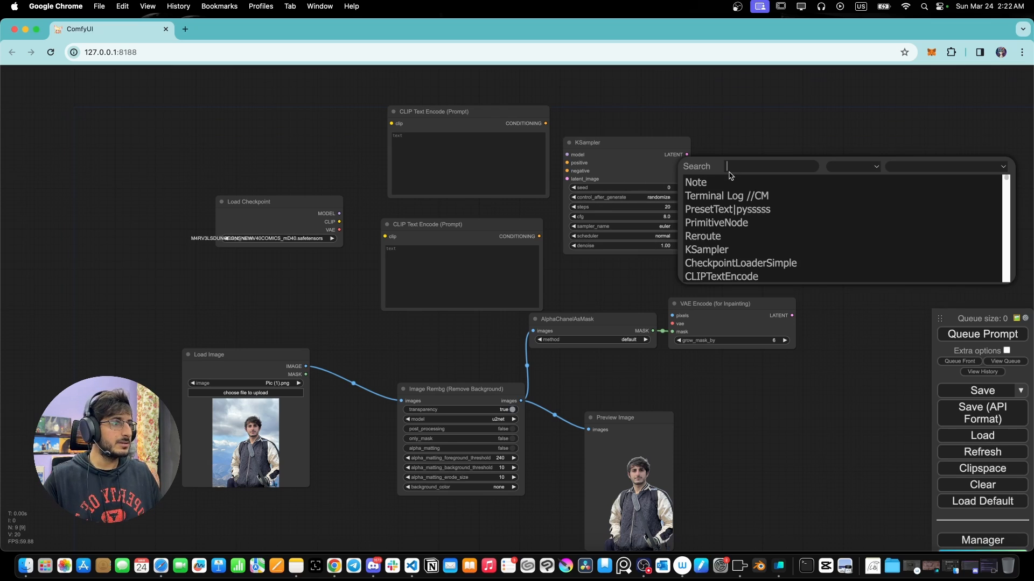
{"action": "type", "text": "vae"}
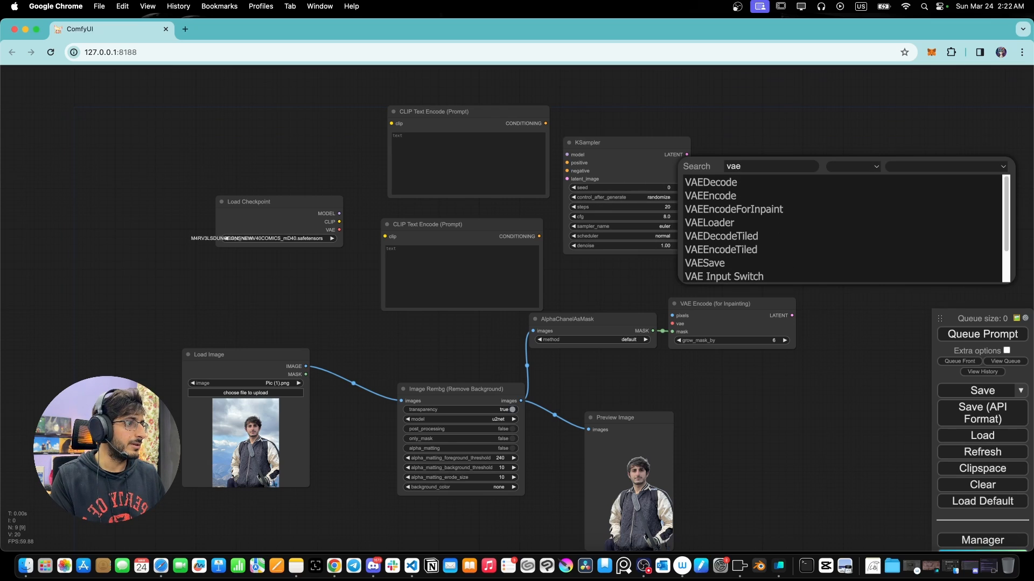
{"action": "left_click", "coordinate": [803, 175]}
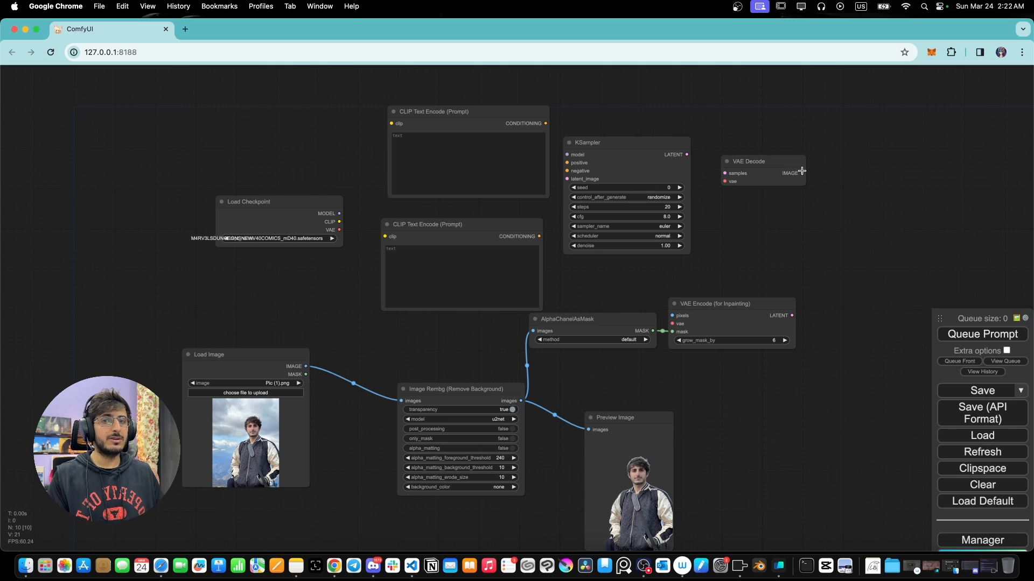
{"action": "left_click_drag", "start_coordinate": [802, 173], "coordinate": [852, 176]}
{"action": "left_click", "coordinate": [862, 189]}
{"action": "type", "text": "preview"}
{"action": "key", "text": "Return"}
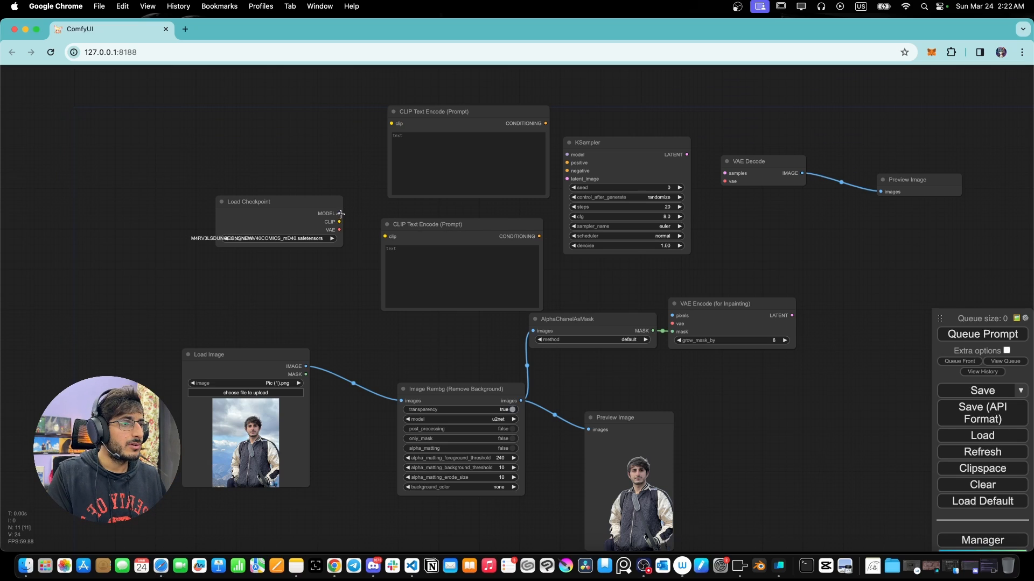
- Connect Load Checkpoint's MODEL to the KSampler, its VAE to VAE Decode, and its CLIP to both CLIP Text Encode nodes
{"action": "left_click_drag", "start_coordinate": [339, 214], "coordinate": [567, 154]}
{"action": "left_click_drag", "start_coordinate": [339, 230], "coordinate": [727, 181]}
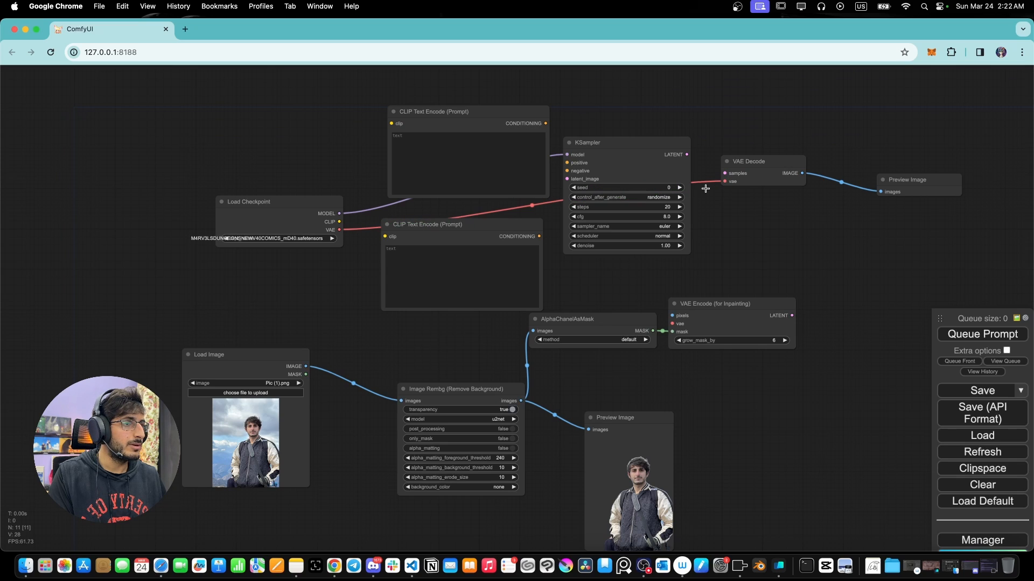
{"action": "left_click_drag", "start_coordinate": [339, 221], "coordinate": [391, 124]}
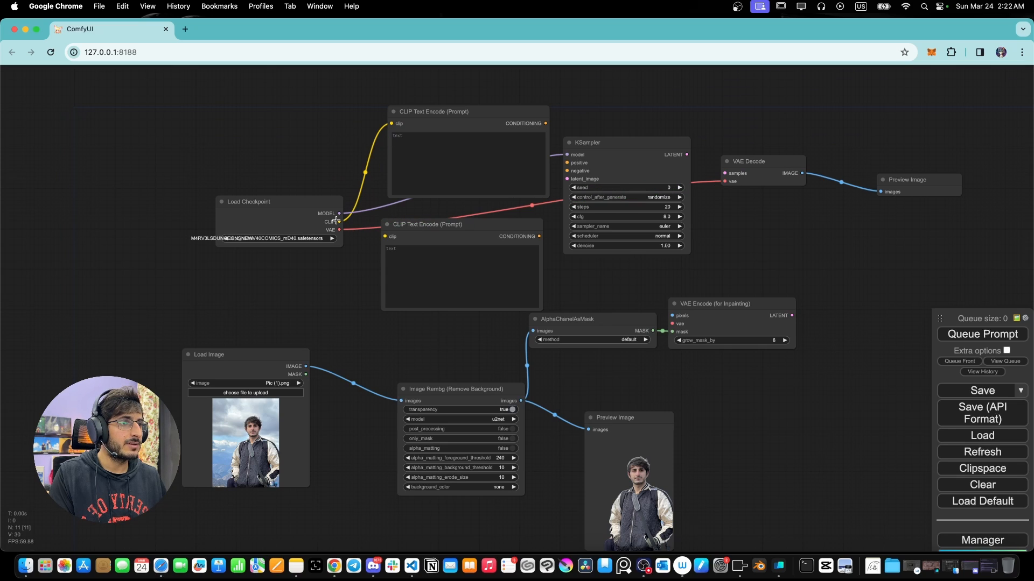
{"action": "left_click_drag", "start_coordinate": [338, 221], "coordinate": [385, 236]}
- Connect the upper and lower CLIP Text Encode nodes to the KSampler's positive and negative inputs, and its LATENT output to VAE Decode's samples
{"action": "left_click_drag", "start_coordinate": [545, 124], "coordinate": [568, 163]}
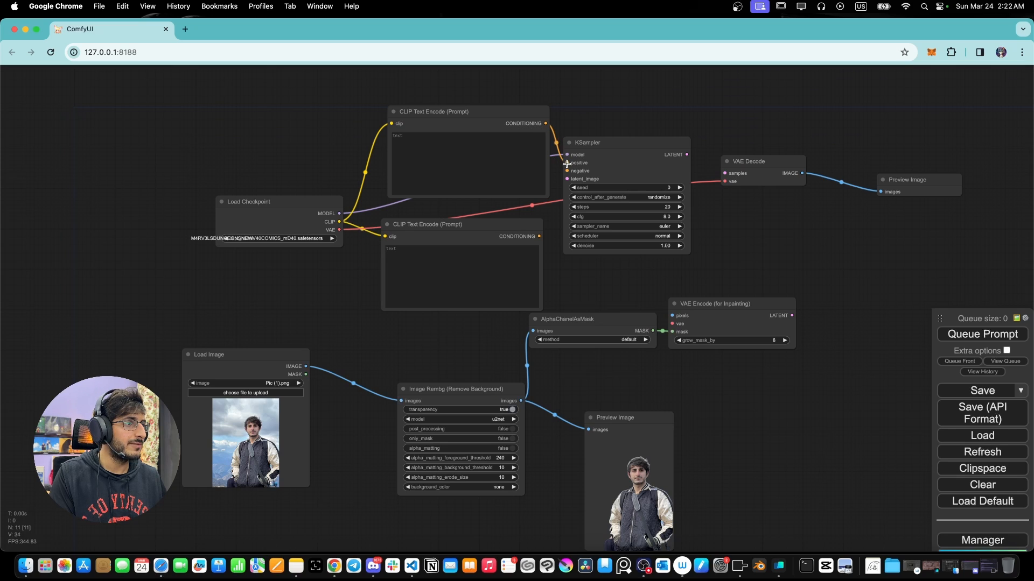
{"action": "left_click_drag", "start_coordinate": [538, 236], "coordinate": [568, 172]}
{"action": "left_click_drag", "start_coordinate": [606, 144], "coordinate": [612, 140]}
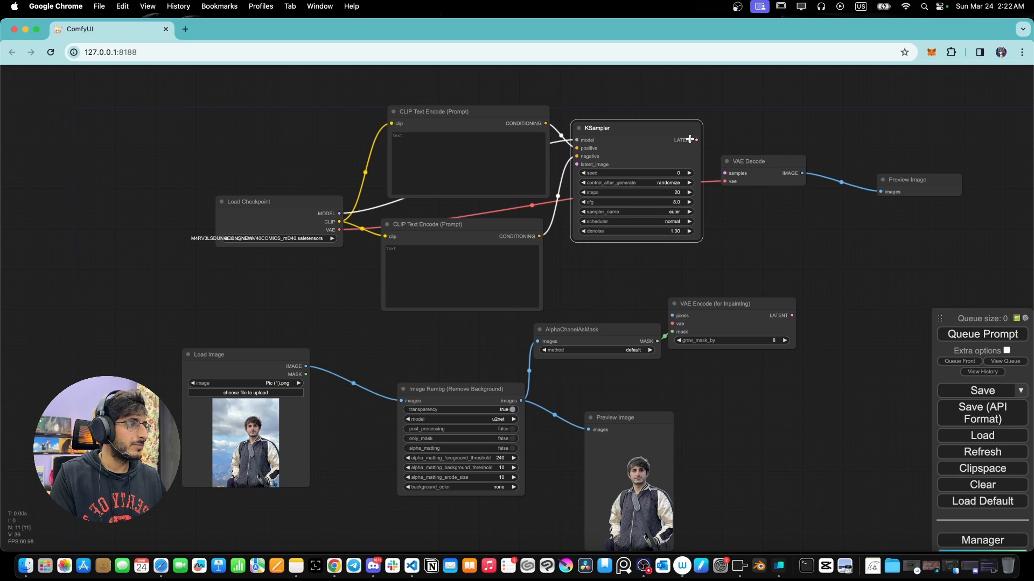
{"action": "left_click_drag", "start_coordinate": [690, 140], "coordinate": [731, 175]}
- Wire VAE Encode (for Inpainting): LATENT to the KSampler's latent_image, Load Checkpoint's VAE to vae, and Load Image's IMAGE to pixels
{"action": "left_click_drag", "start_coordinate": [720, 304], "coordinate": [741, 283]}
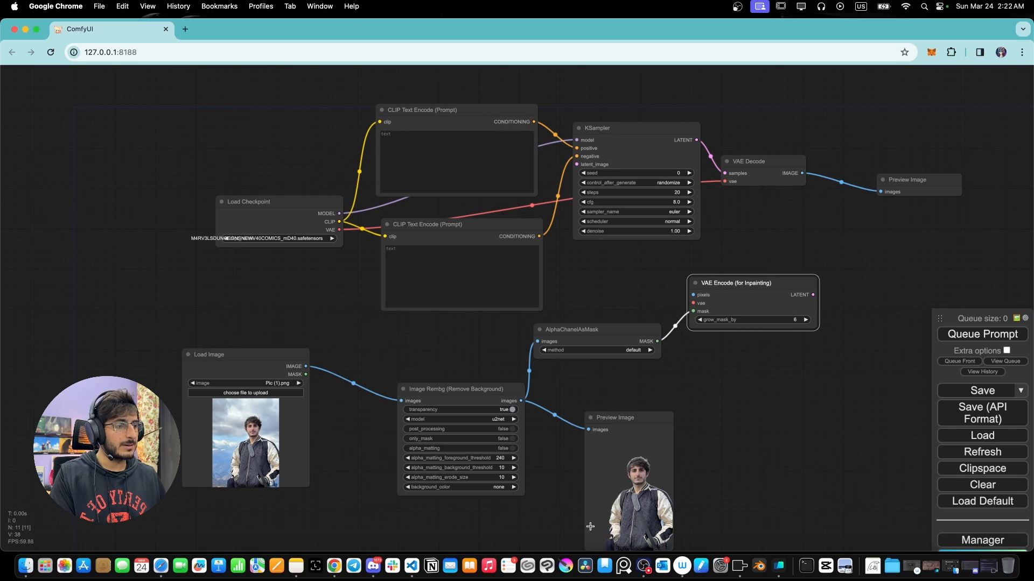
{"action": "left_click_drag", "start_coordinate": [676, 487], "coordinate": [597, 499]}
{"action": "left_click_drag", "start_coordinate": [662, 302], "coordinate": [661, 303]}
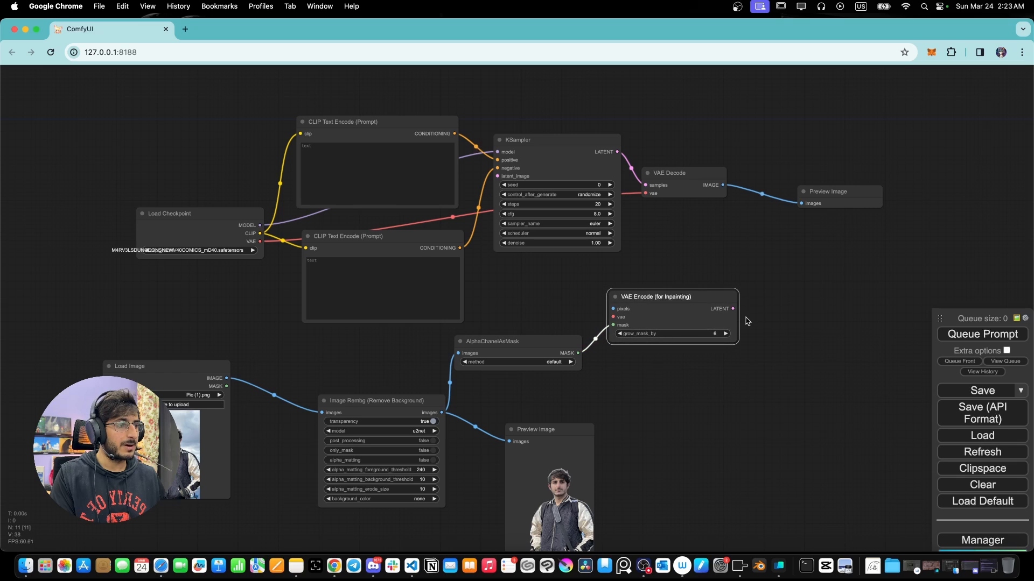
{"action": "left_click_drag", "start_coordinate": [733, 309], "coordinate": [497, 178]}
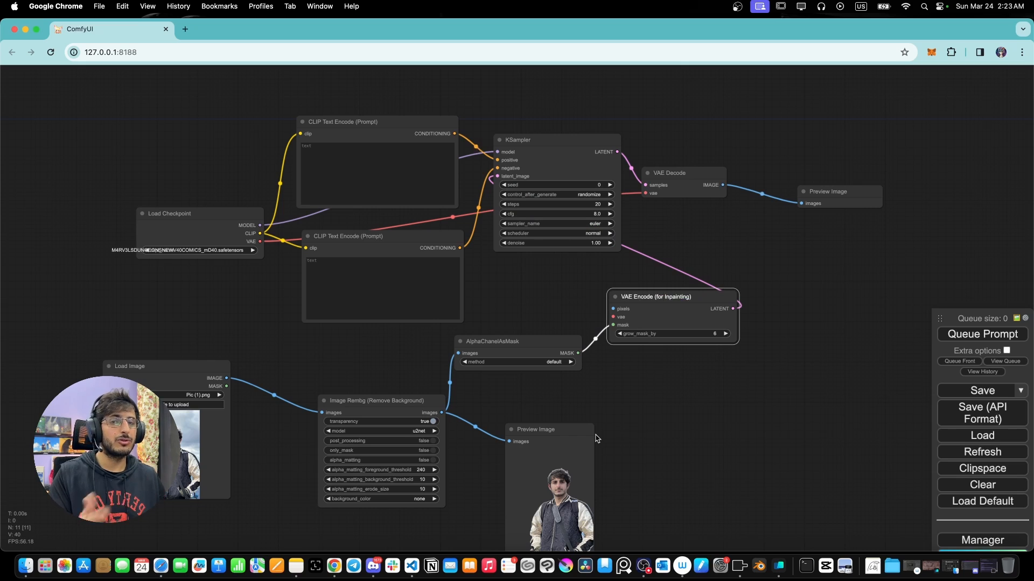
{"action": "left_click_drag", "start_coordinate": [259, 241], "coordinate": [612, 317]}
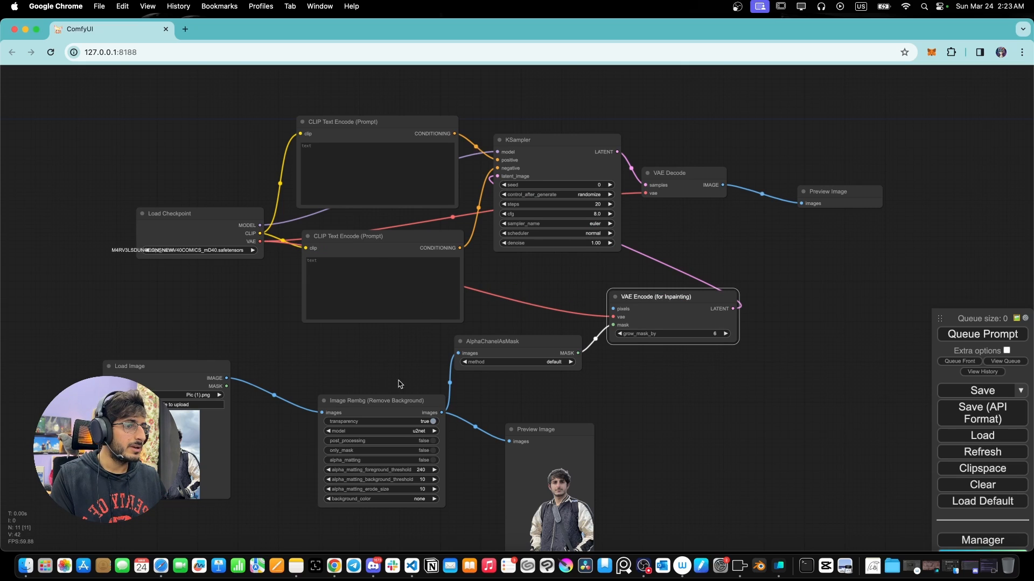
{"action": "left_click_drag", "start_coordinate": [225, 378], "coordinate": [654, 304]}
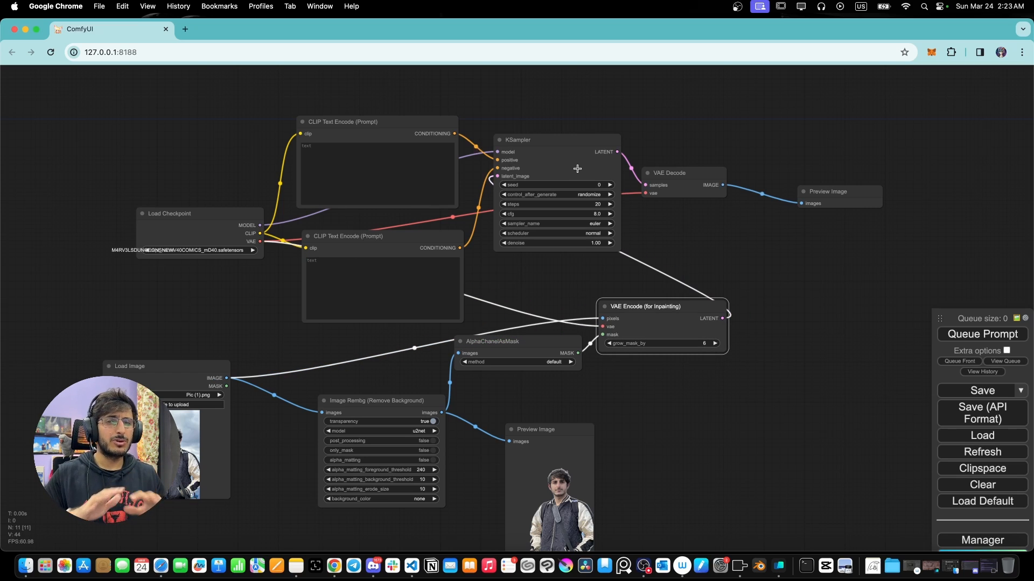
- Enter "Anime field, Landscape, grass, clouds, blue sky" as the positive prompt and "distortion," as the negative prompt
{"action": "left_click", "coordinate": [371, 169]}
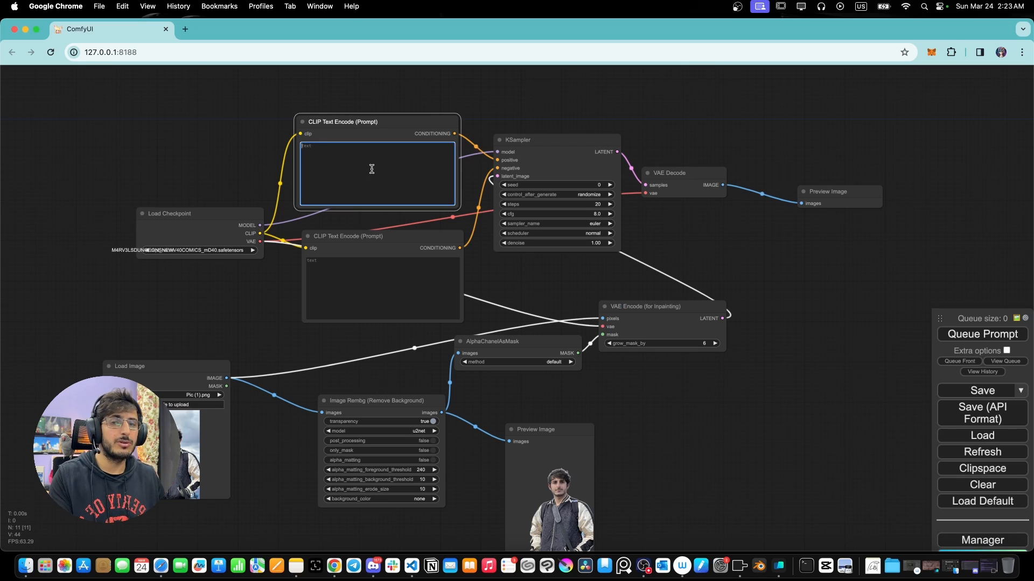
{"action": "type", "text": "Anime field,"}
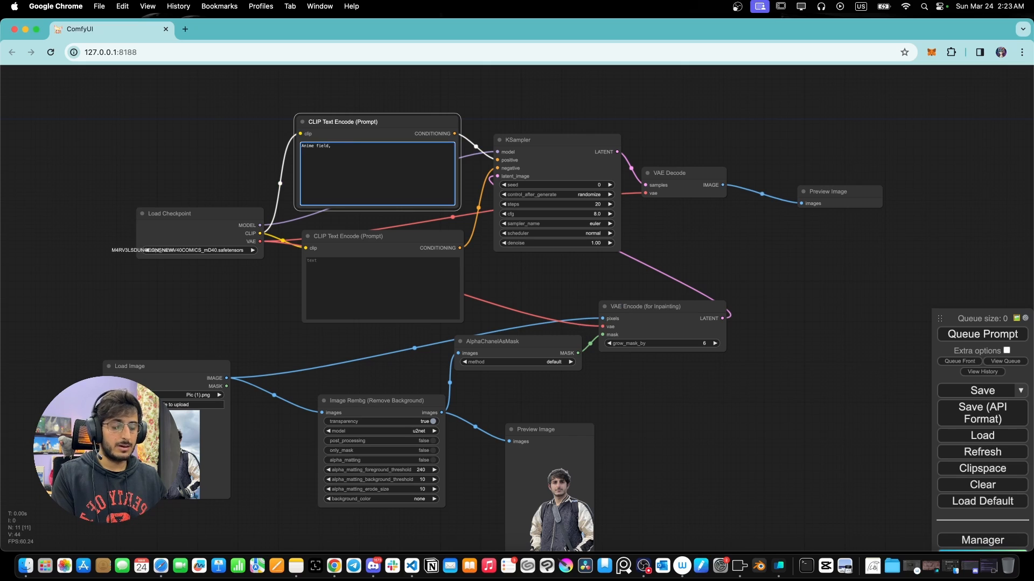
{"action": "type", "text": " Landscape, grass,"}
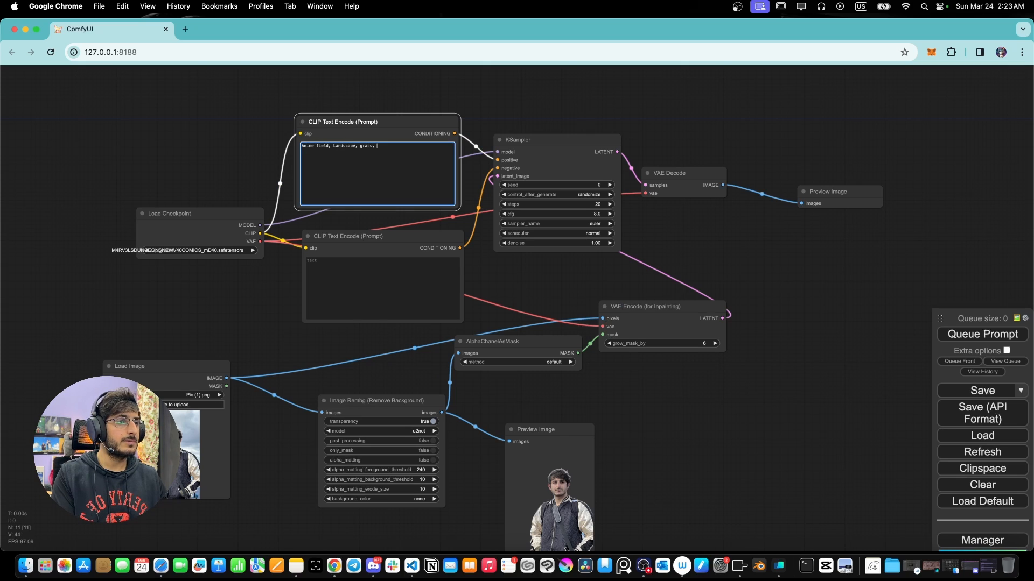
{"action": "type", "text": " clouds, blue sky"}
{"action": "left_click", "coordinate": [371, 280]}
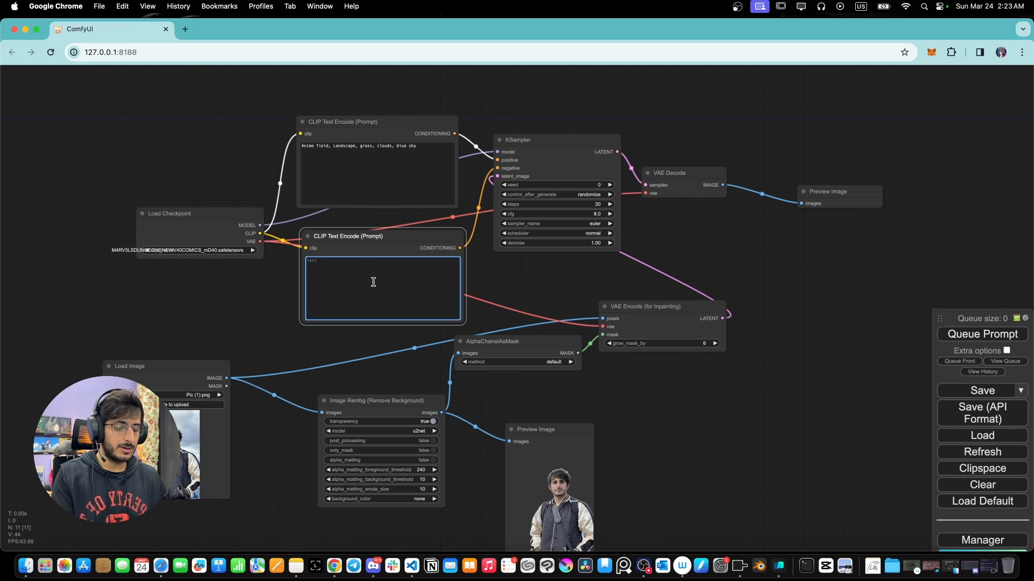
{"action": "type", "text": "distortion,"}
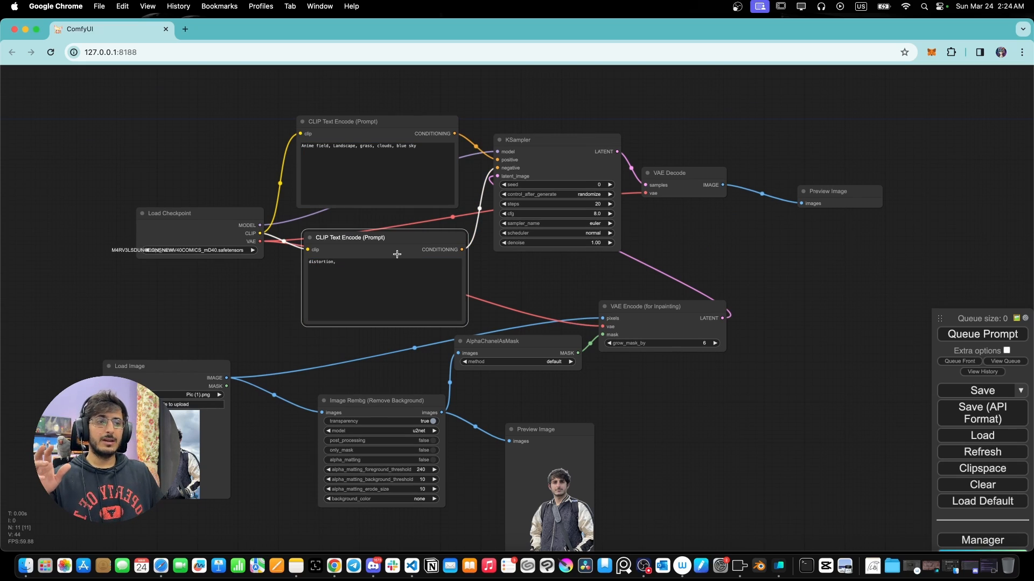
- Set the checkpoint to realisticVisionV51_v51VAE.safetensors and queue the prompt to generate the image
{"action": "left_click", "coordinate": [219, 251]}
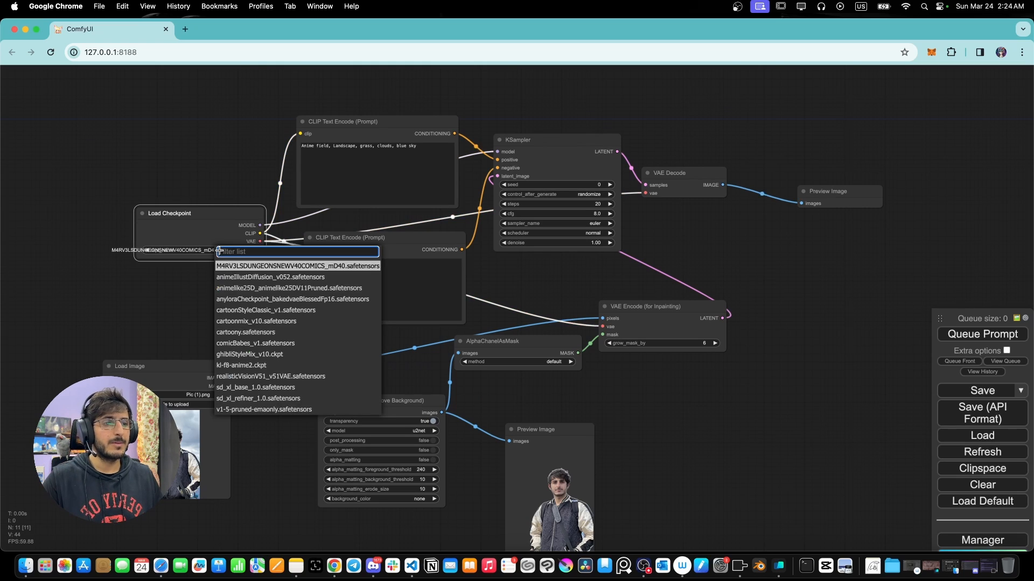
{"action": "left_click", "coordinate": [259, 376]}
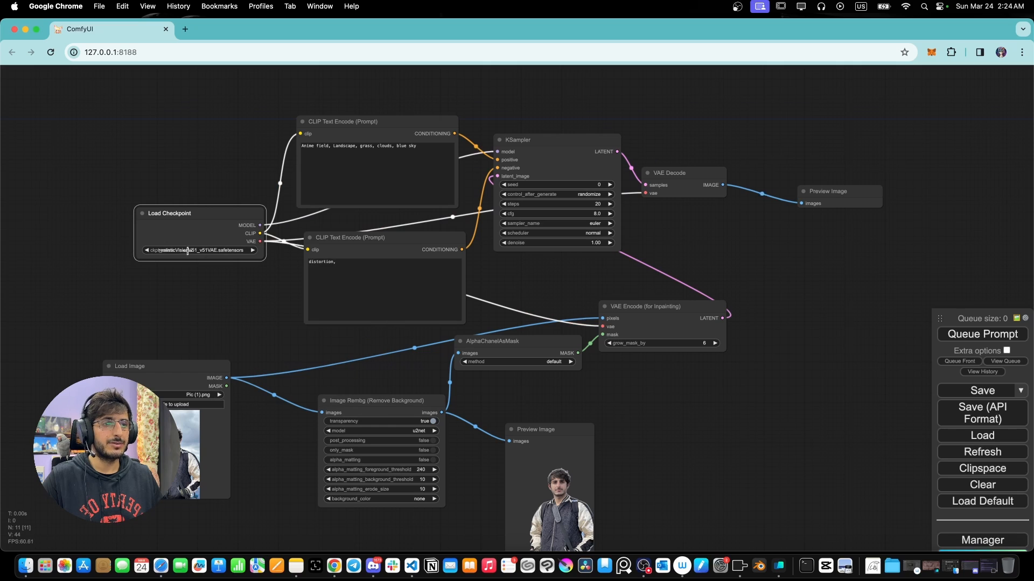
{"action": "left_click", "coordinate": [969, 336]}
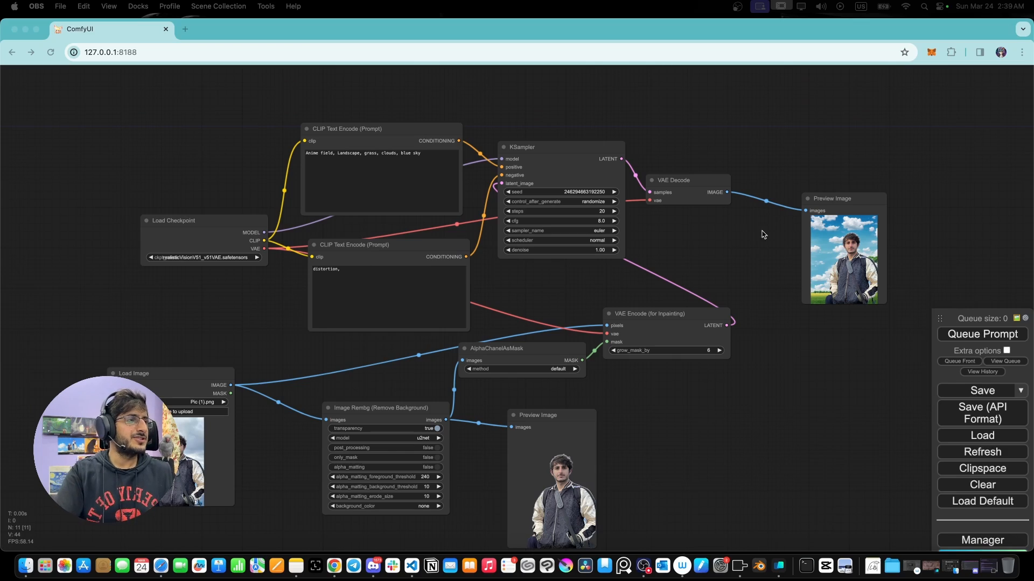
- Replace the positive prompt with "Cyberpunk city," and queue the prompt again
{"action": "scroll", "coordinate": [875, 266], "scroll_direction": "up", "scroll_amount": 7}
{"action": "scroll", "coordinate": [873, 267], "scroll_direction": "down", "scroll_amount": 5}
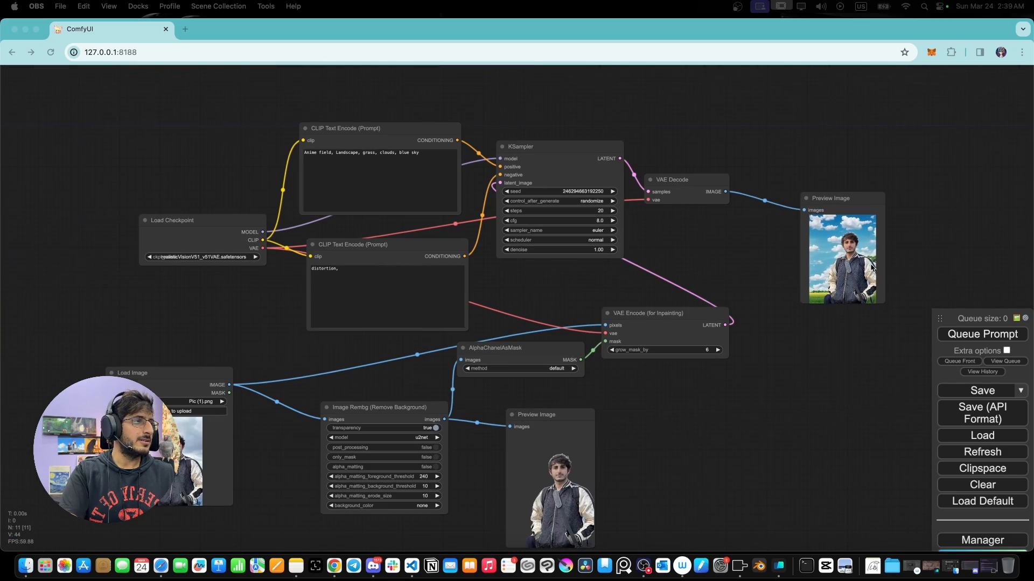
{"action": "scroll", "coordinate": [858, 304], "scroll_direction": "down", "scroll_amount": 3}
{"action": "scroll", "coordinate": [858, 304], "scroll_direction": "up", "scroll_amount": 9}
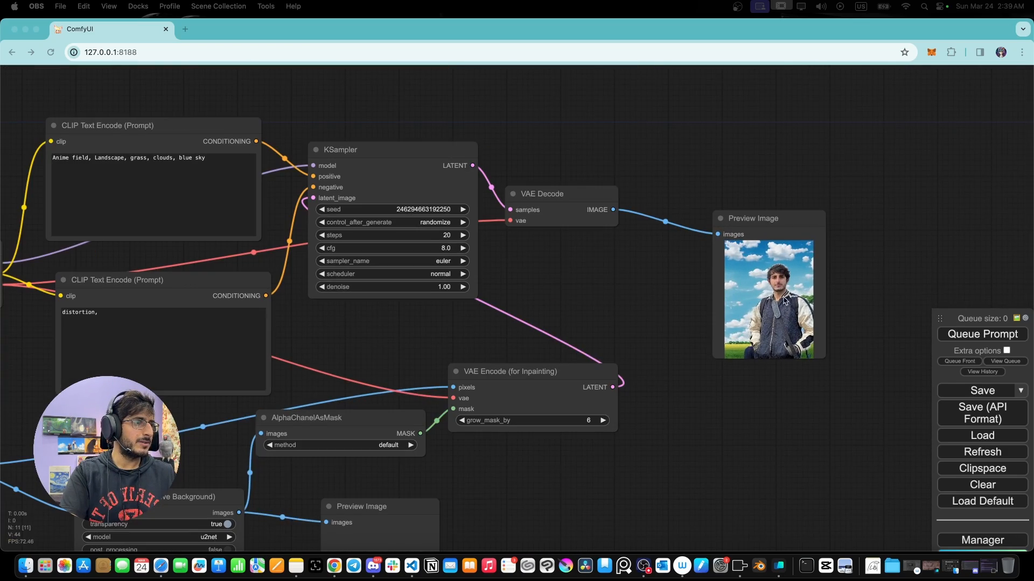
{"action": "scroll", "coordinate": [733, 303], "scroll_direction": "down", "scroll_amount": 8}
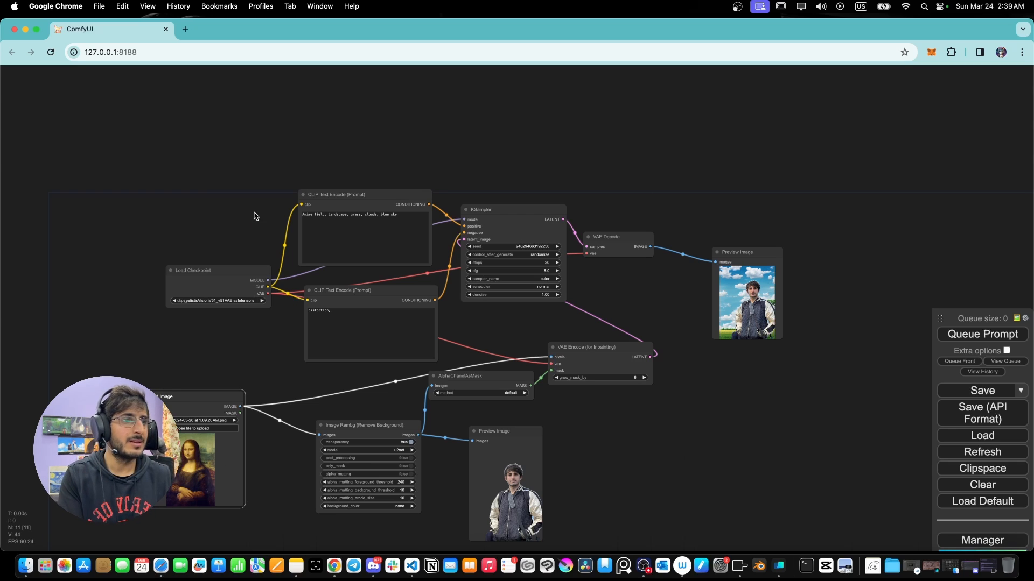
{"action": "left_click", "coordinate": [349, 233]}
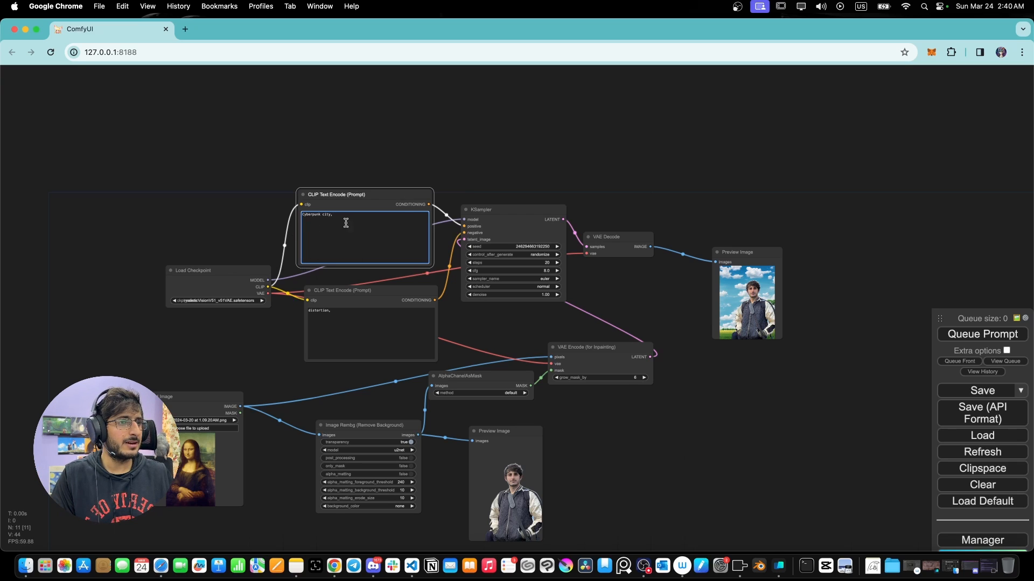
{"action": "left_click", "coordinate": [975, 335]}
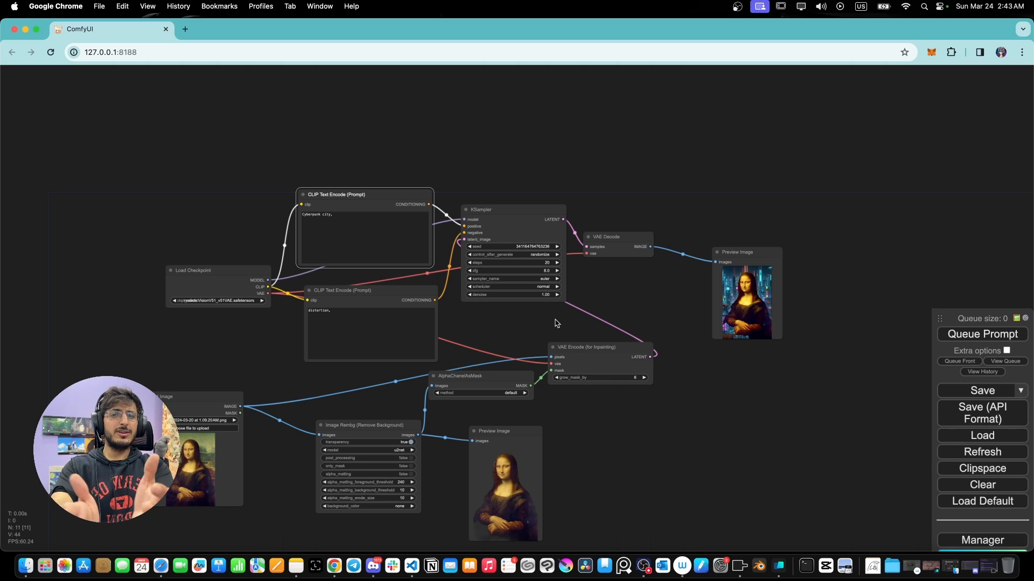
- Examine the generated image in the final Preview Image node and look through the checkpoints available in Load Checkpoint
{"action": "scroll", "coordinate": [778, 268], "scroll_direction": "up", "scroll_amount": 15}
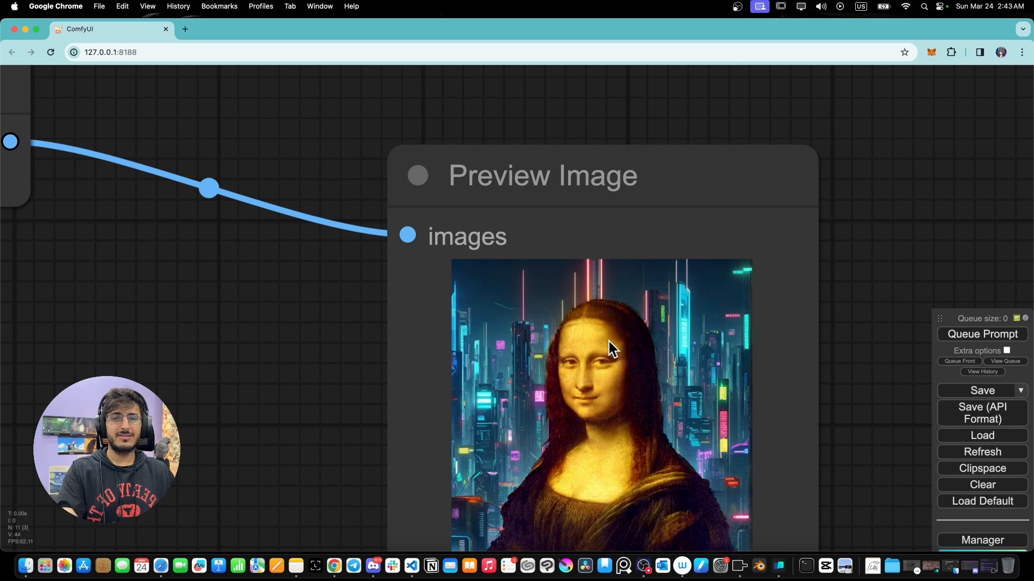
{"action": "scroll", "coordinate": [602, 365], "scroll_direction": "down", "scroll_amount": 14}
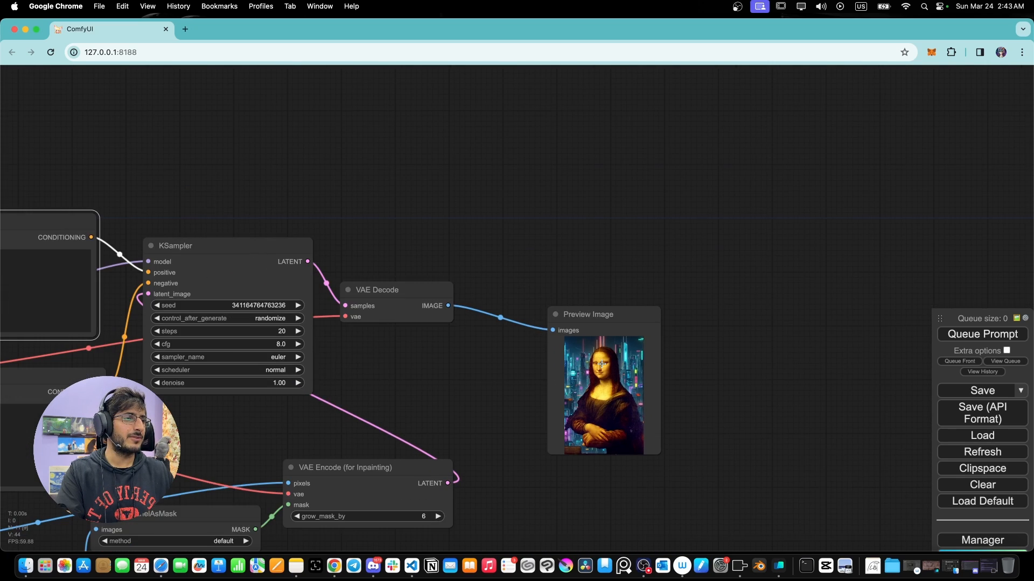
{"action": "scroll", "coordinate": [601, 364], "scroll_direction": "down", "scroll_amount": 6}
{"action": "left_click_drag", "start_coordinate": [563, 373], "coordinate": [660, 318]}
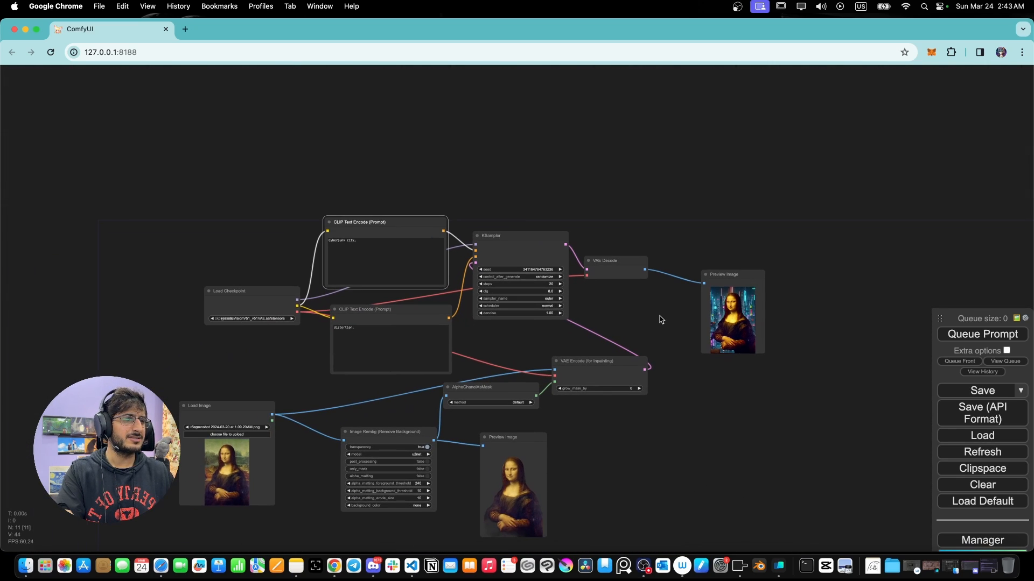
{"action": "left_click", "coordinate": [260, 318]}
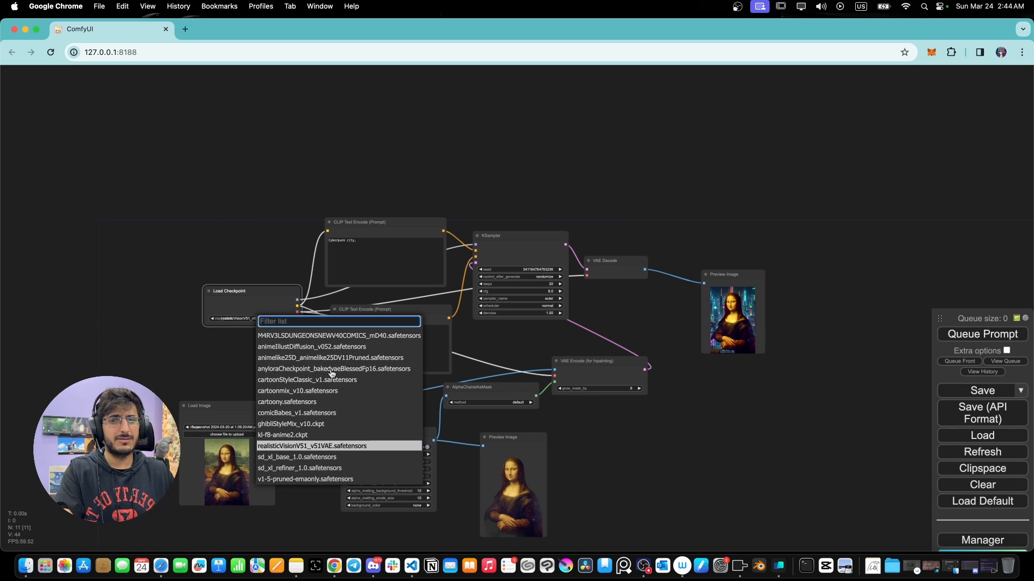
{"action": "scroll", "coordinate": [213, 372], "scroll_direction": "up", "scroll_amount": 4}
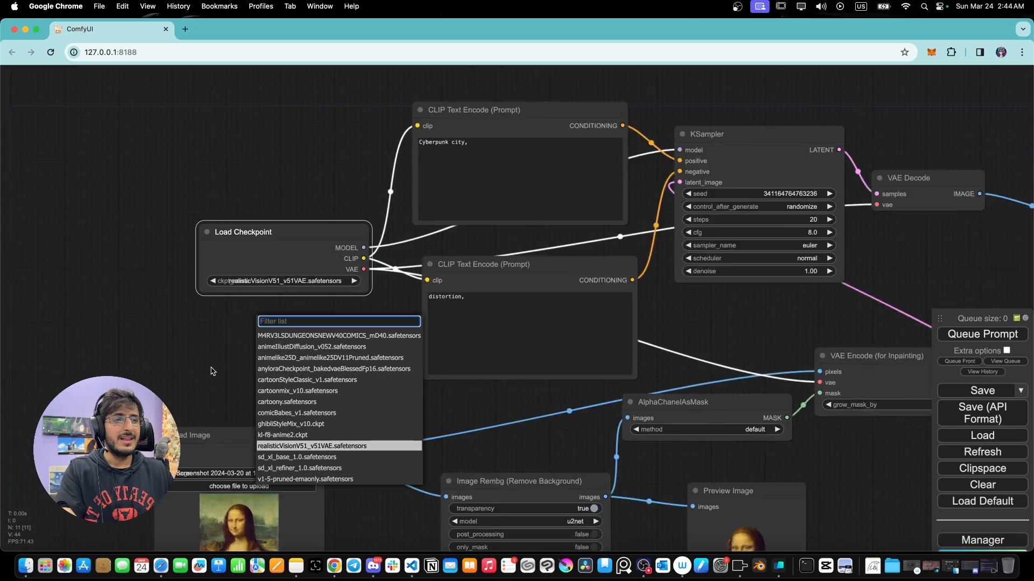
{"action": "left_click", "coordinate": [211, 371]}
{"action": "scroll", "coordinate": [444, 382], "scroll_direction": "down", "scroll_amount": 5}
{"action": "scroll", "coordinate": [406, 351], "scroll_direction": "up", "scroll_amount": 4}
{"action": "scroll", "coordinate": [474, 353], "scroll_direction": "down", "scroll_amount": 1}
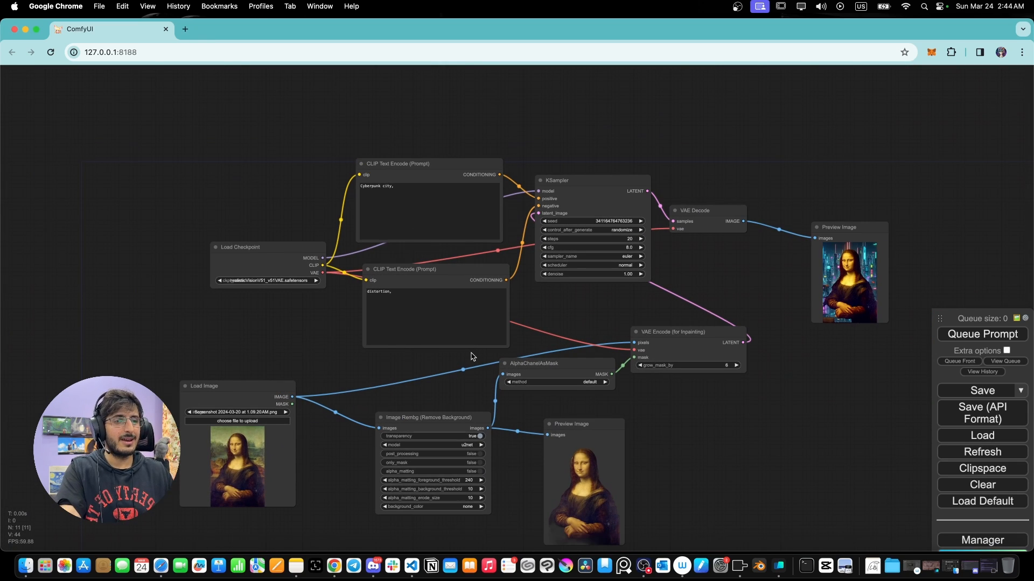